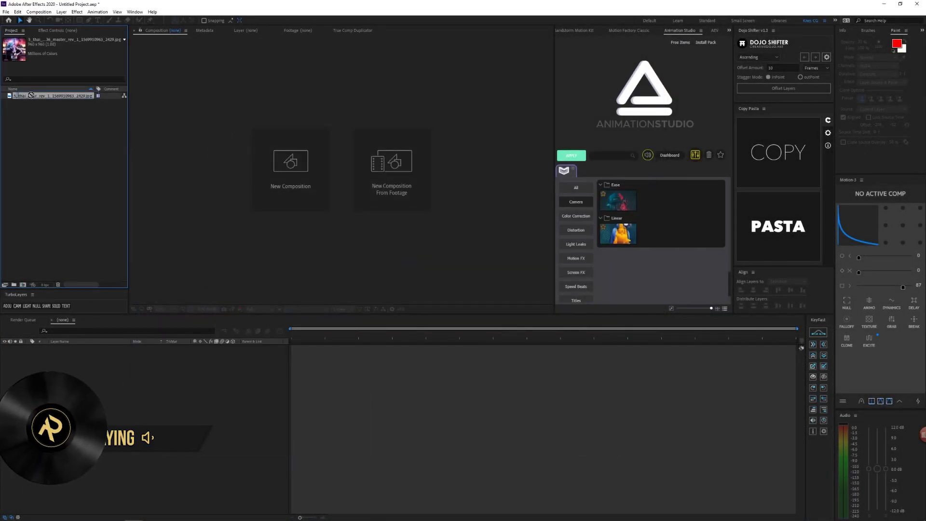
- Build a composition from the poster, add a black solid named OF_Blue, and open Optical Flares options
drag(31, 95, 216, 370)
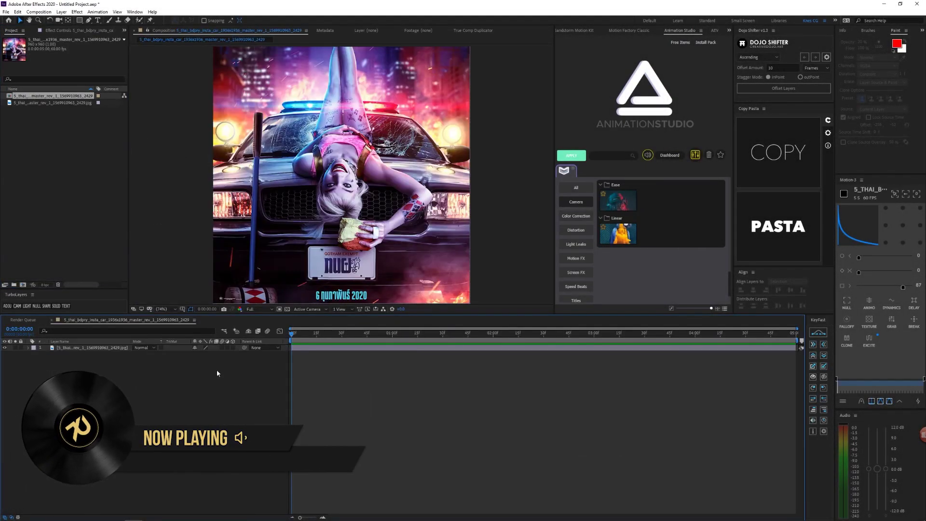
key(ctrl+y)
text(OF)
key(Return)
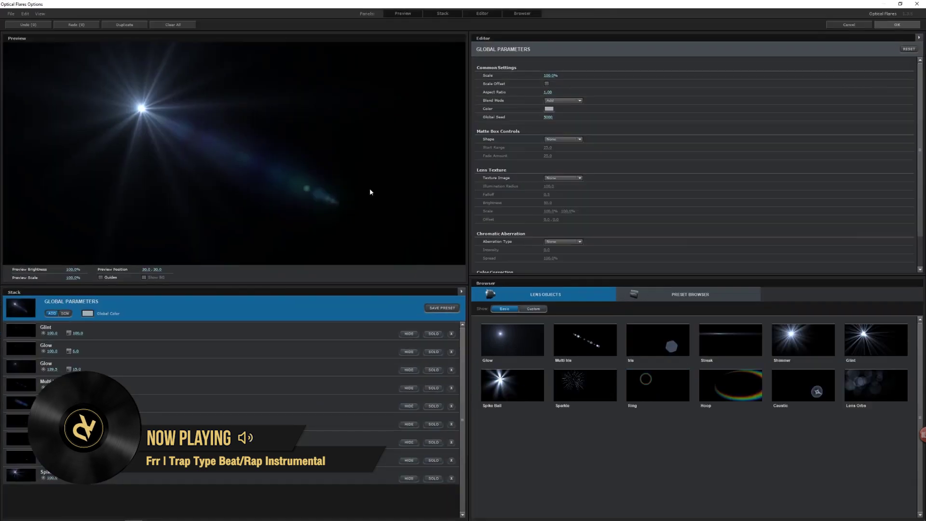
click(673, 295)
- Load a bluish Pro Presets 2 flare preset and hide one of its Glow elements
double_click(876, 340)
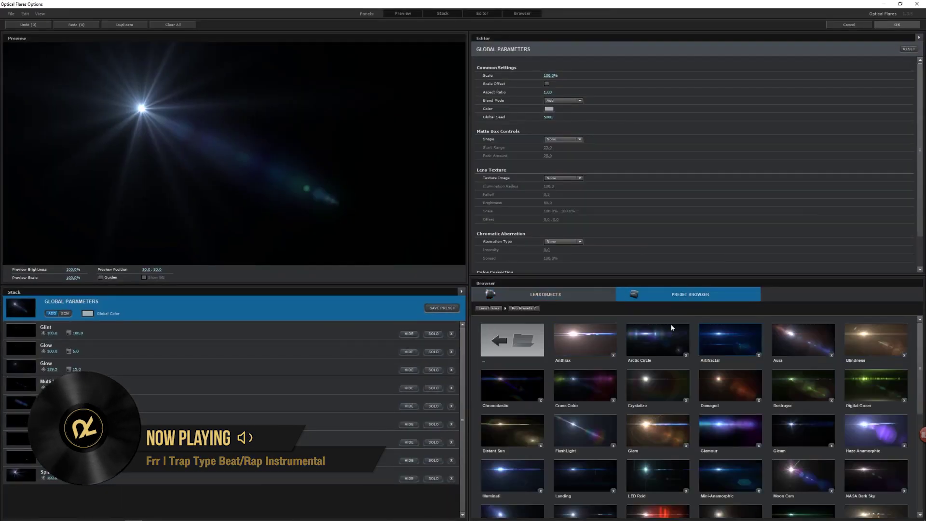
click(731, 340)
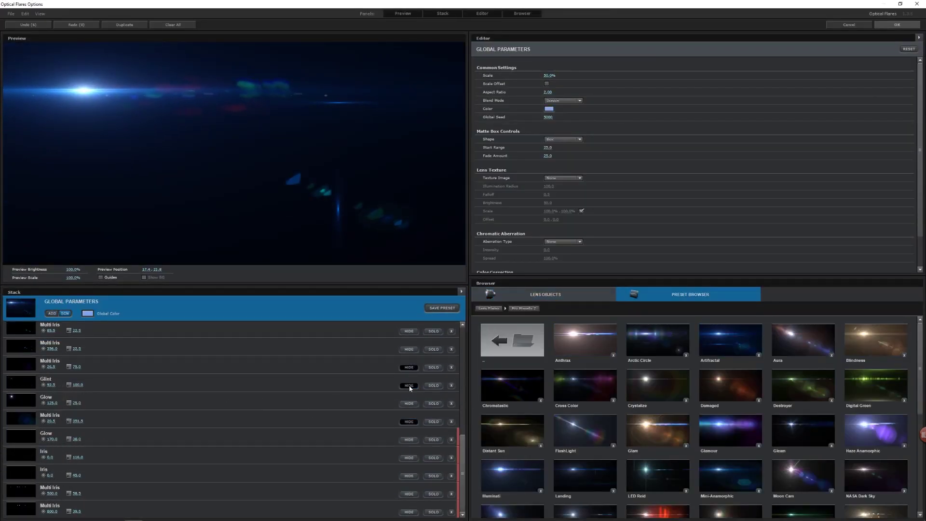
click(409, 440)
- Select the Multi Iris element and drag the flare near the preview centre
scroll(329, 411, up, 3)
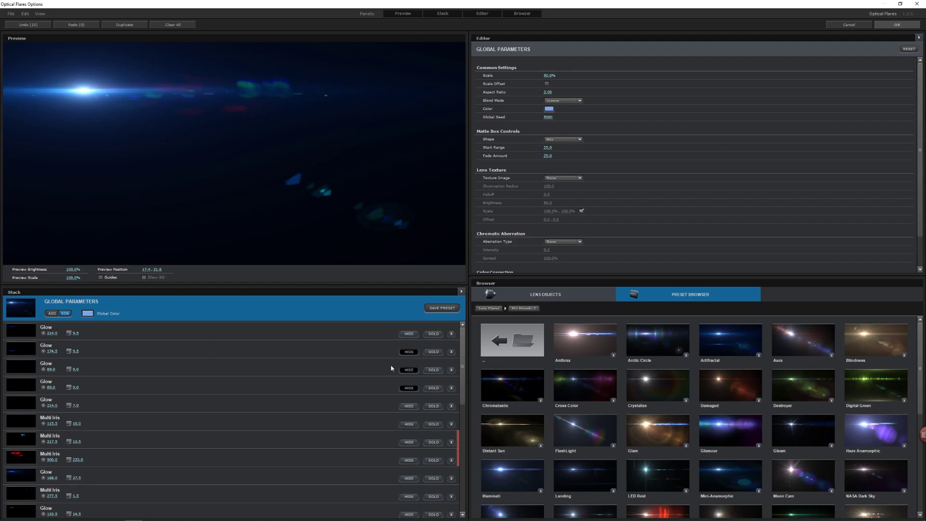
scroll(252, 407, down, 3)
click(338, 349)
click(239, 182)
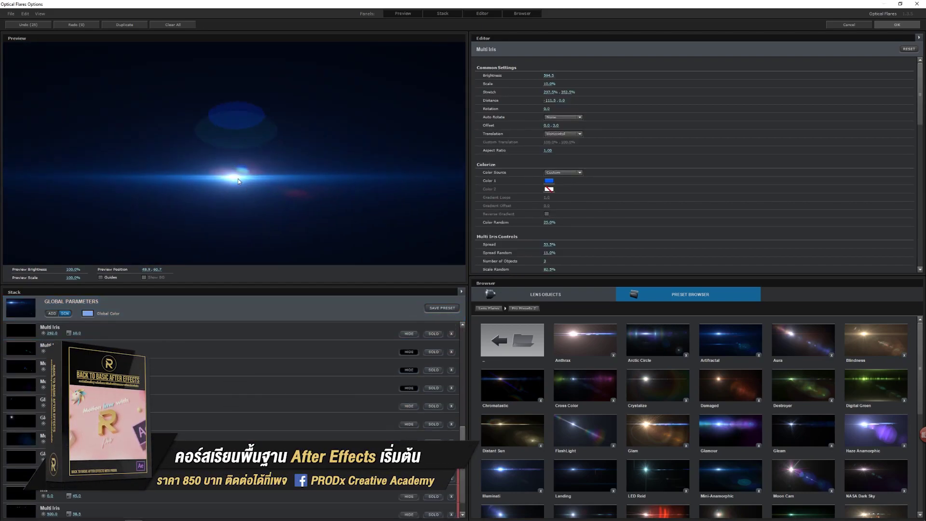
drag(238, 181, 322, 195)
scroll(338, 413, down, 1)
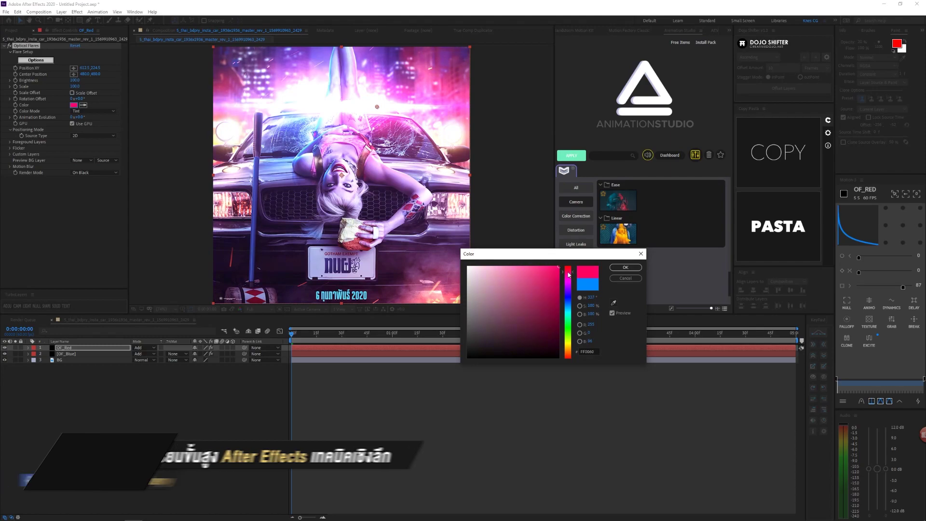
- Accept the pink flare colour on OF_Red and save the project
click(625, 267)
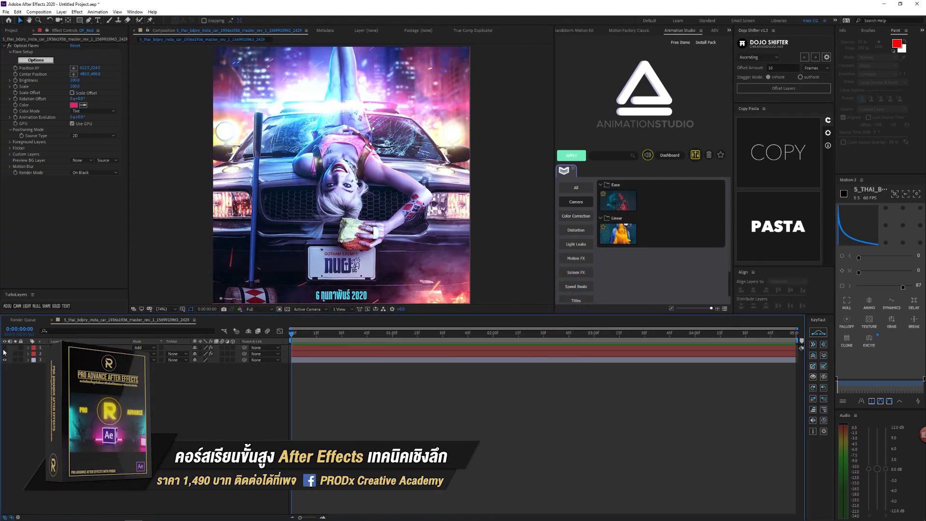
key(ctrl+space)
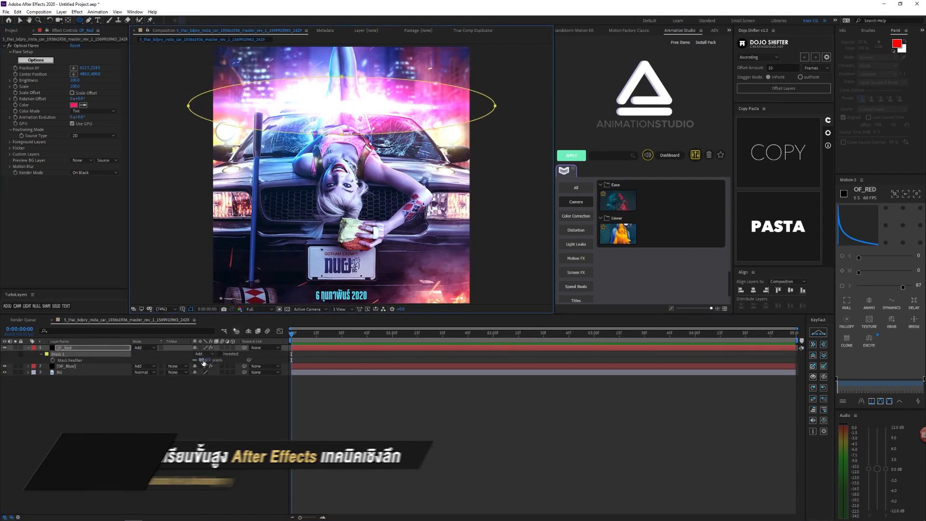
key(ctrl+s)
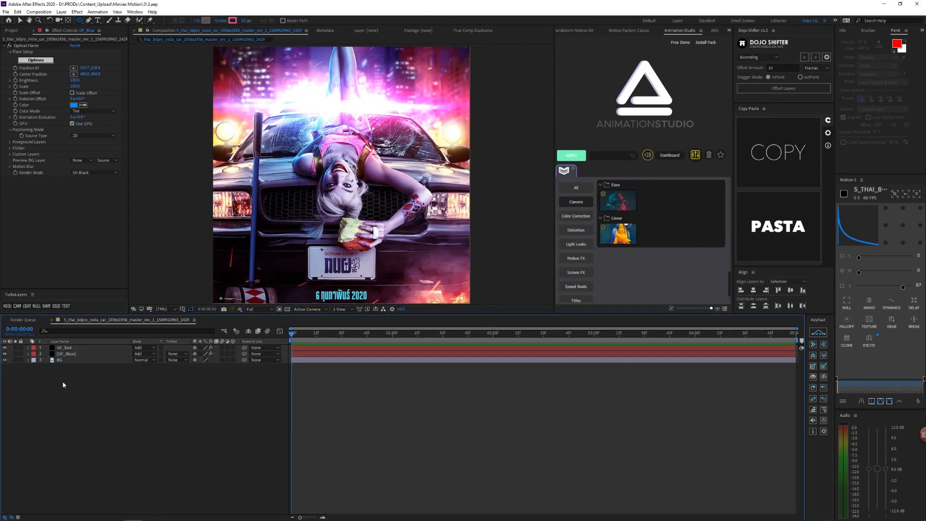
- Commit the wiggle(10,10) expression on the red flare's Brightness and preview the flicker
text(,10))
click(200, 210)
key(space)
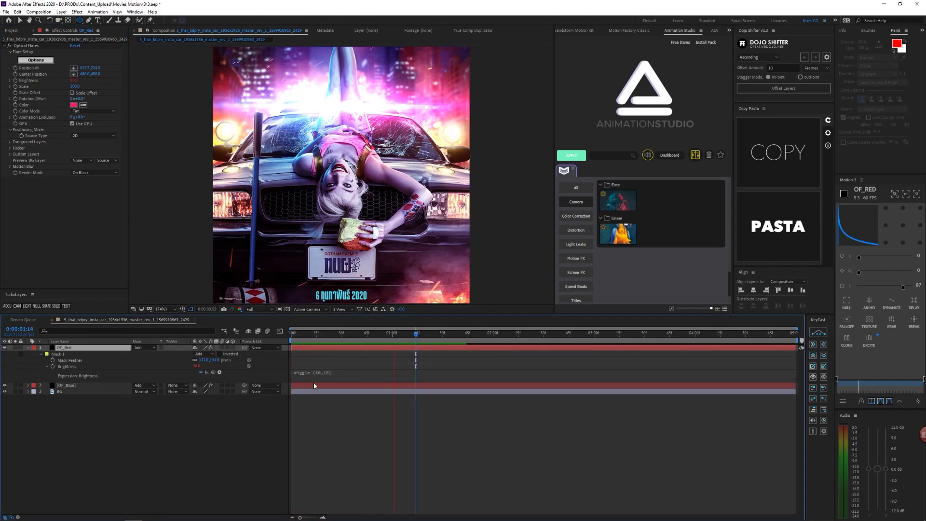
- Set both OF_Red and OF_Blue flare layers to Lighten blend mode
click(314, 385)
click(110, 434)
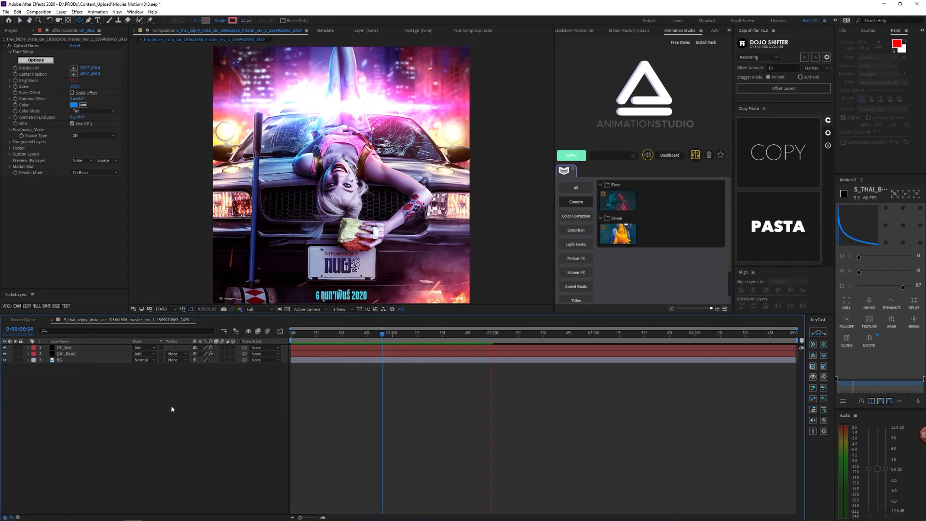
click(73, 185)
key(Escape)
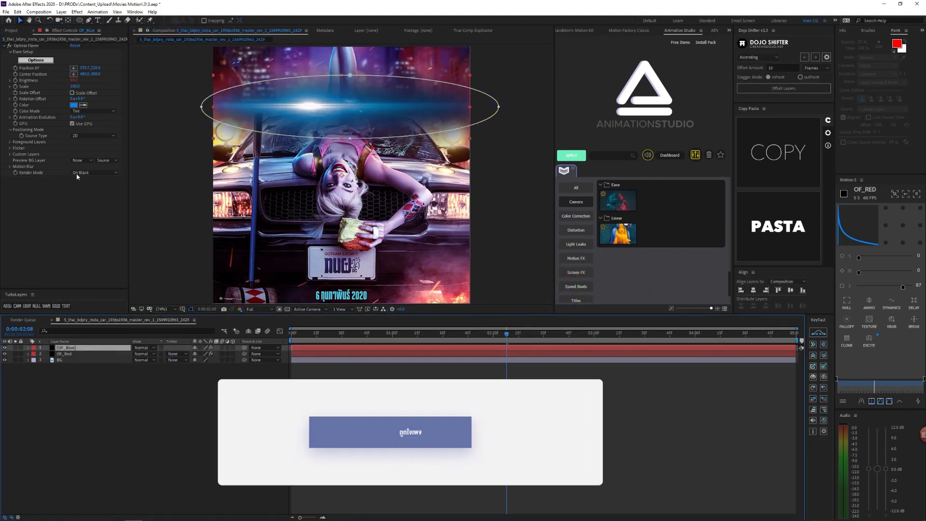
click(143, 348)
click(150, 92)
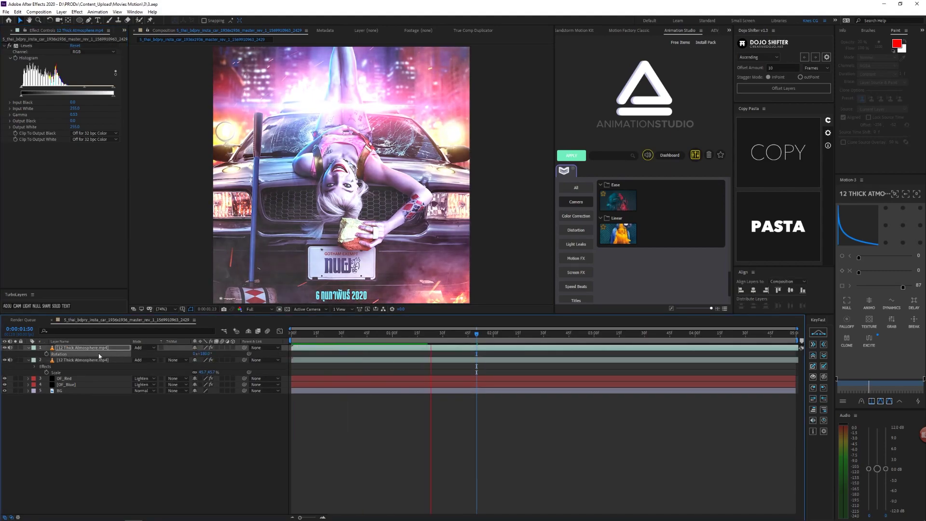
- Duplicate the Thick Atmosphere fog layer and darken its Levels gamma to 0.42
key(ctrl+d)
click(28, 354)
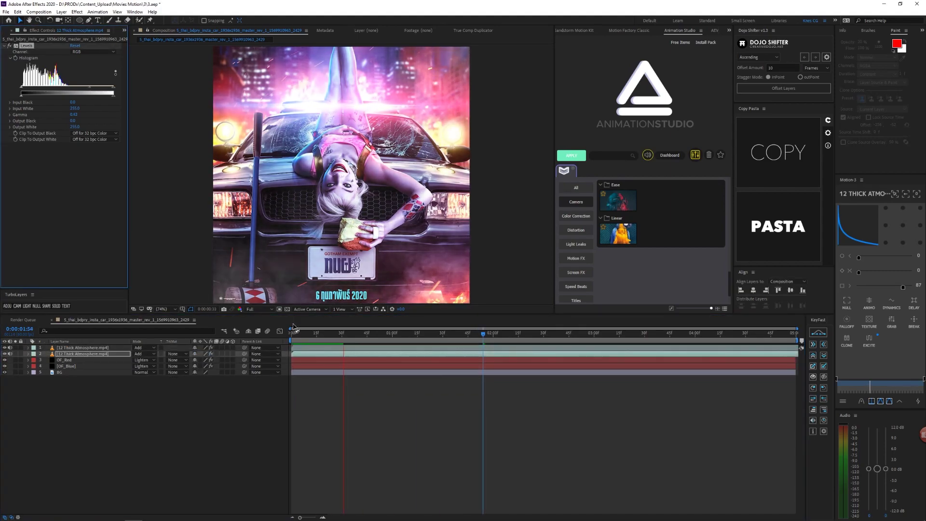
key(space)
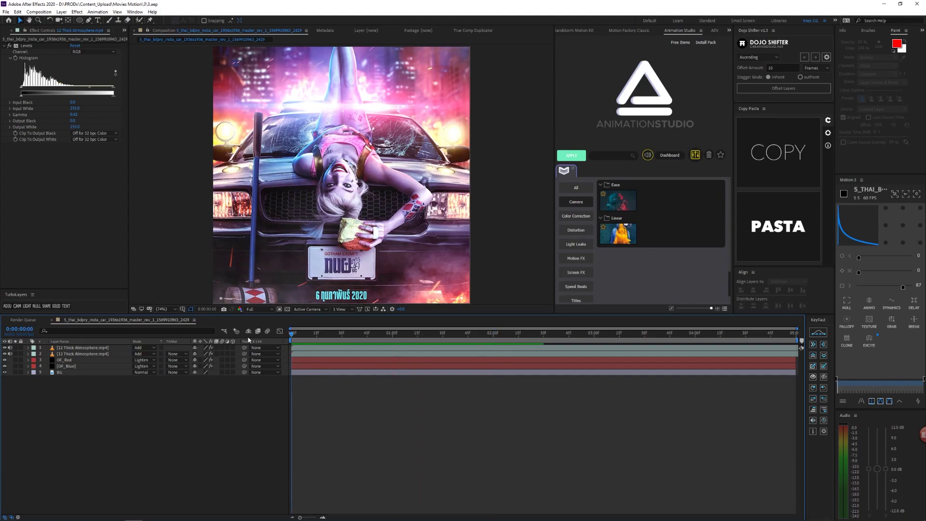
click(66, 373)
- Rename the duplicated poster layer Legs and trace a mask path along Harley's raised legs
text(gs)
key(Return)
double_click(290, 214)
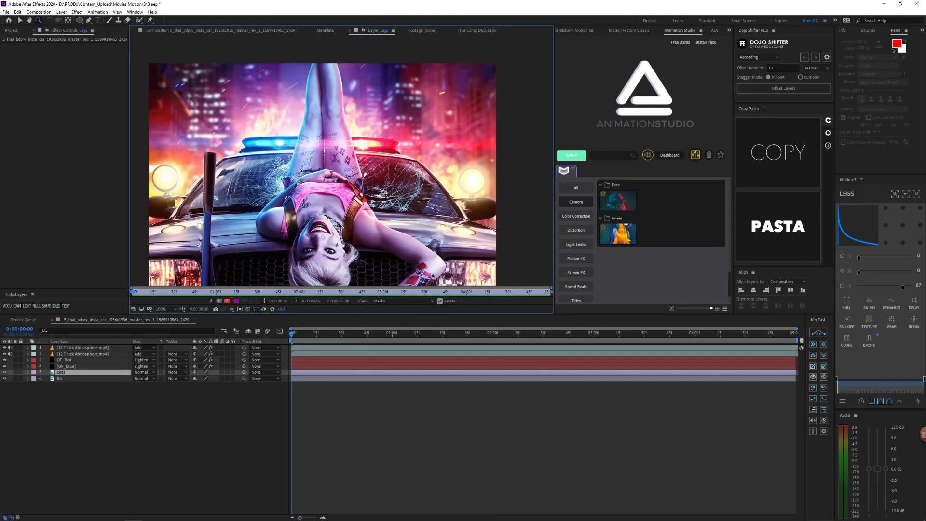
key(g)
scroll(290, 214, up, 5)
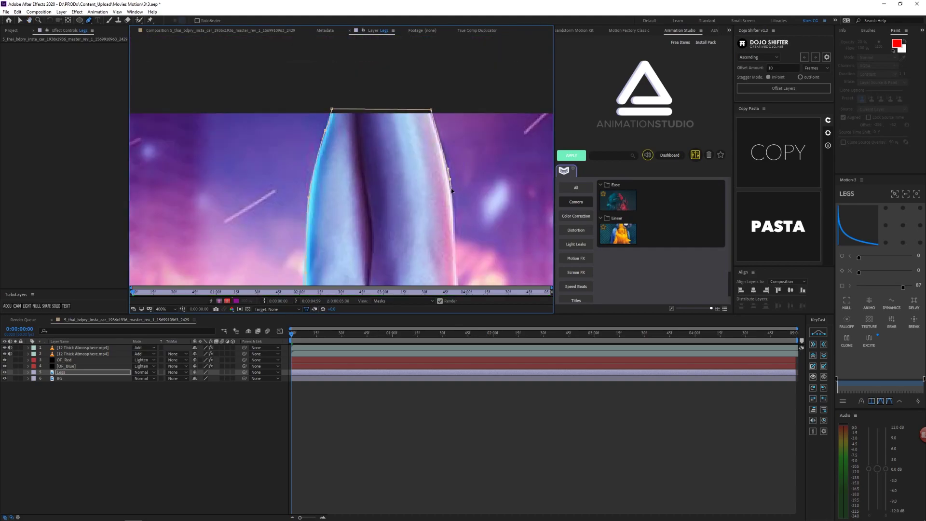
drag(452, 191, 394, 155)
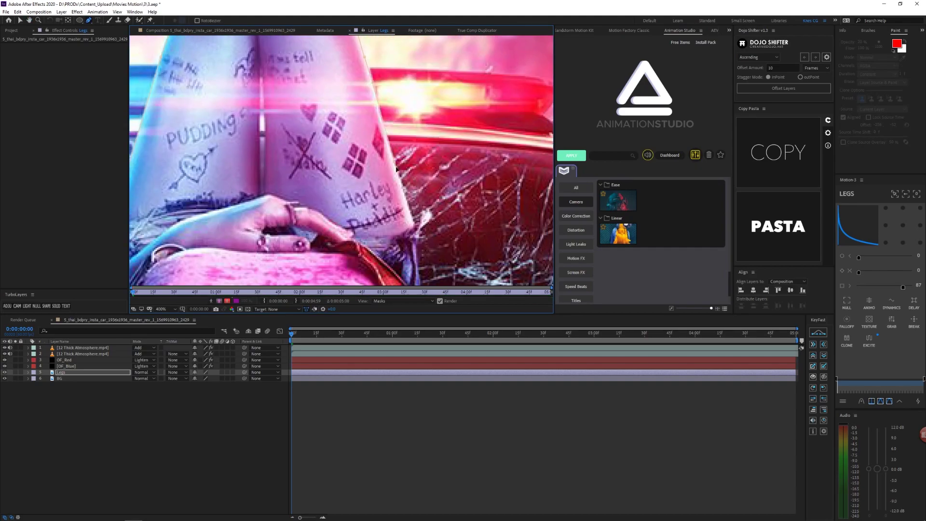
scroll(420, 256, down, 5)
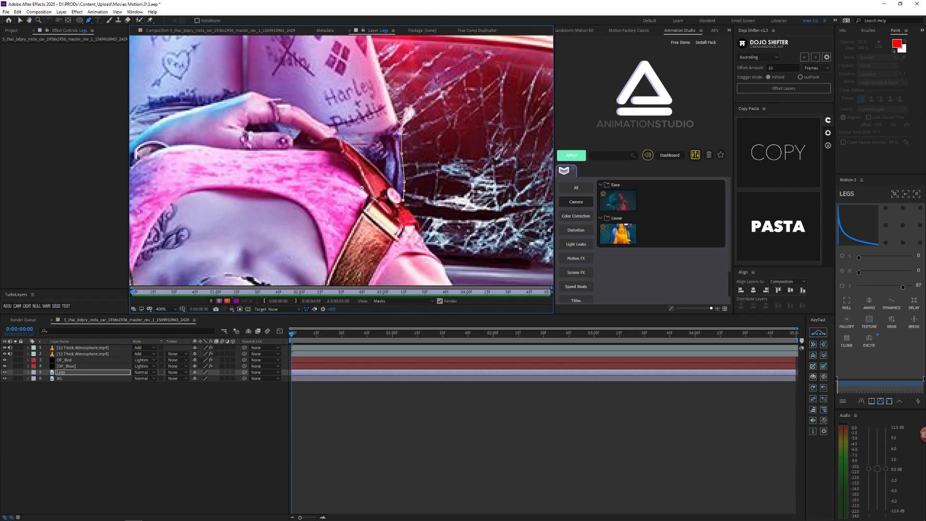
click(6, 376)
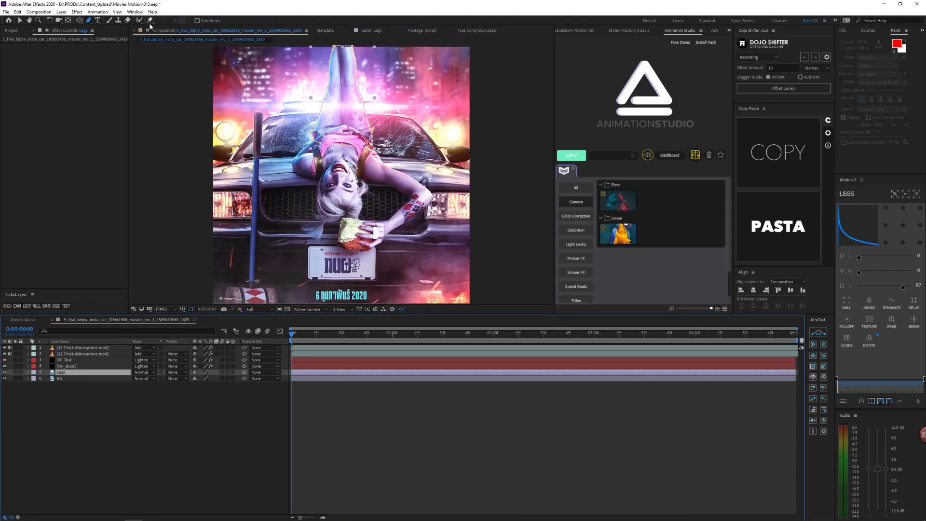
- Change the composition frame rate to 25 fps
scroll(381, 179, up, 1)
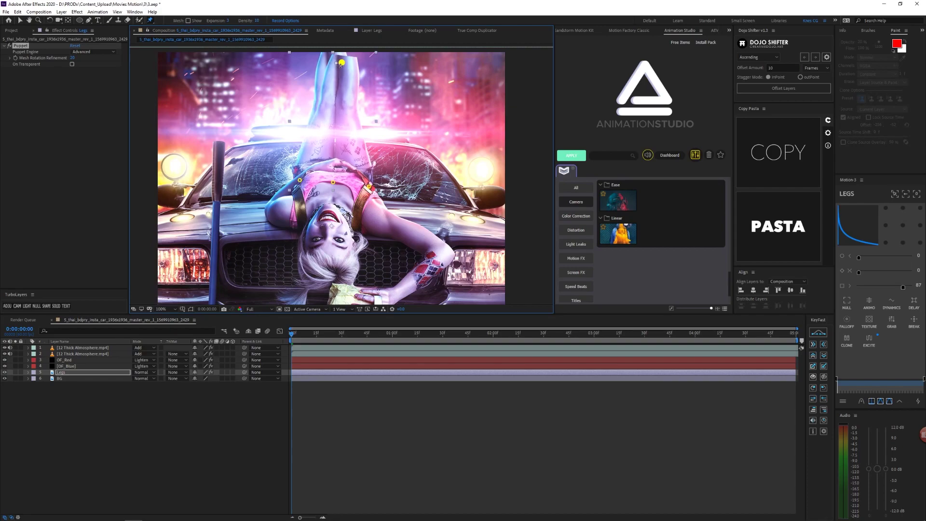
click(493, 332)
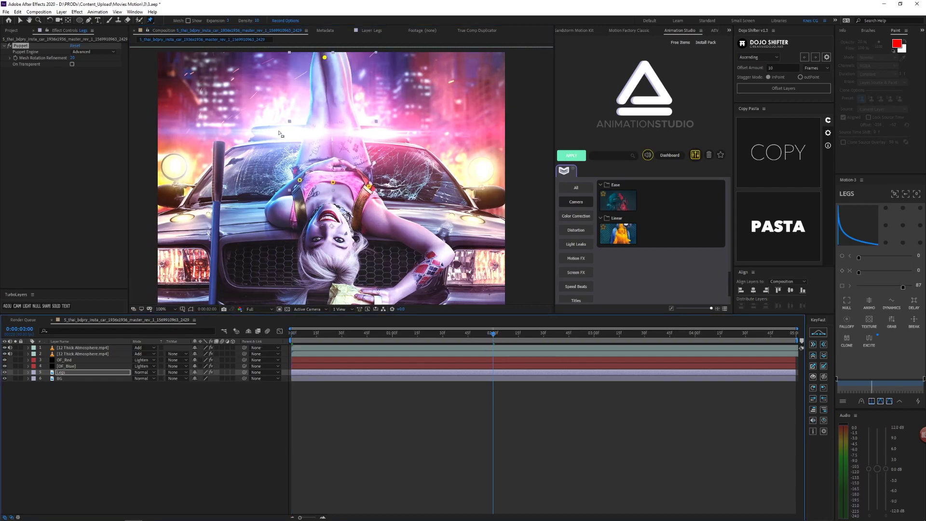
key(ctrl+k)
text(25)
key(Return)
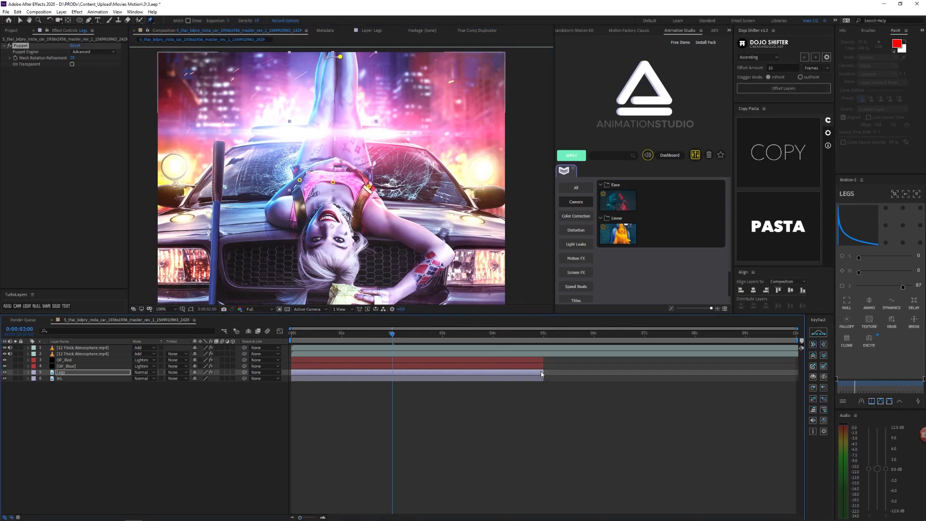
key(u)
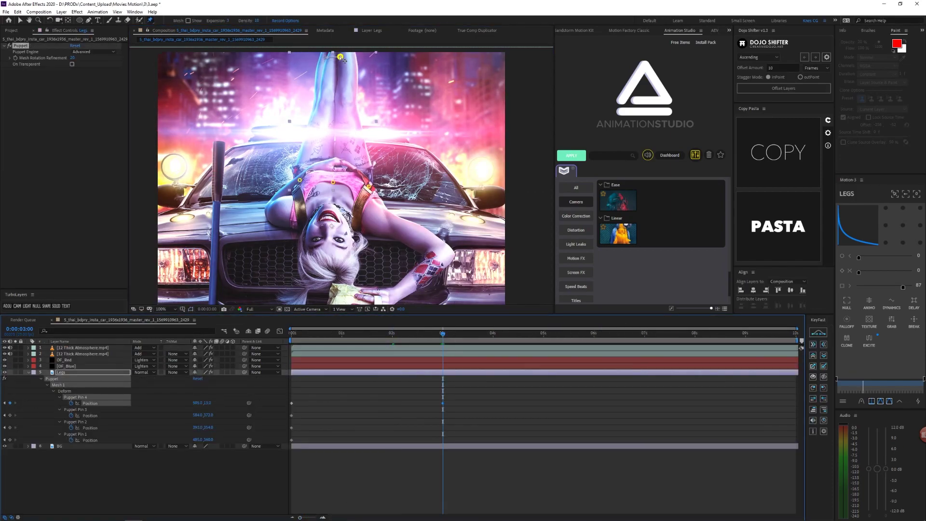
- Add two Puppet Pin 4 Position keyframes at later times on the Legs layer
click(593, 332)
key(ctrl+v)
click(746, 333)
key(ctrl+v)
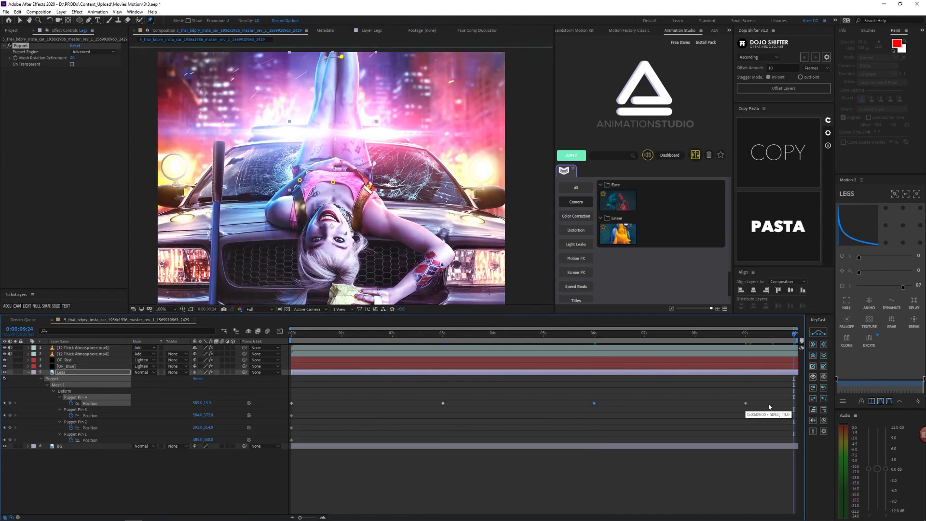
- Nudge the pin keyframes slightly earlier and apply Easy Ease to all of them
key(space)
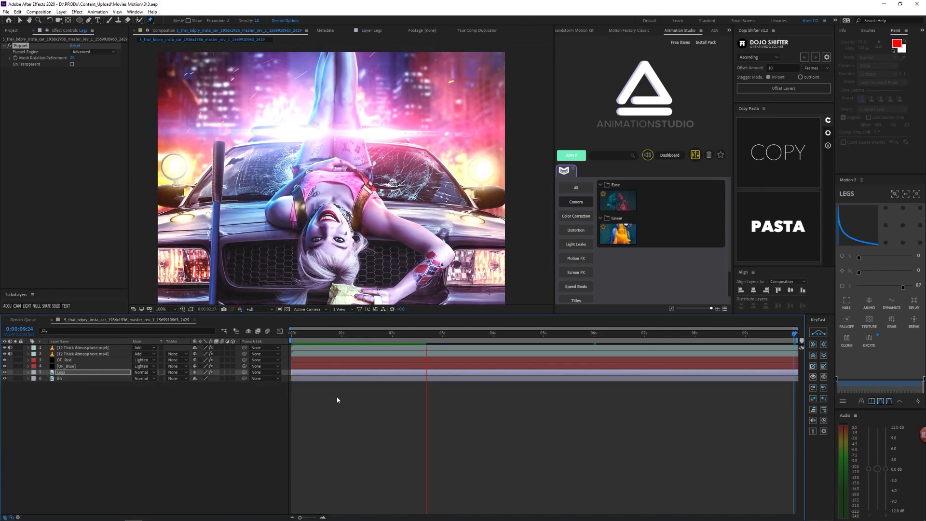
click(90, 403)
drag(746, 403, 729, 403)
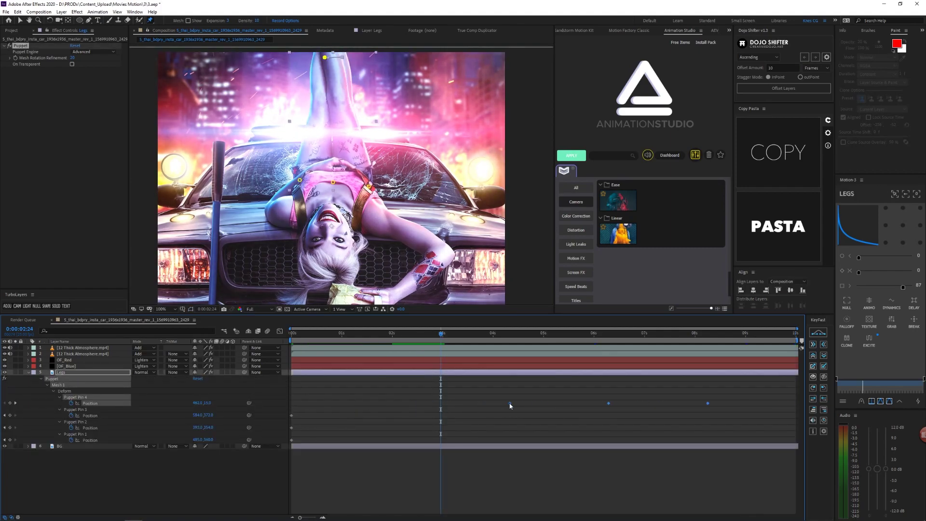
drag(721, 397, 288, 406)
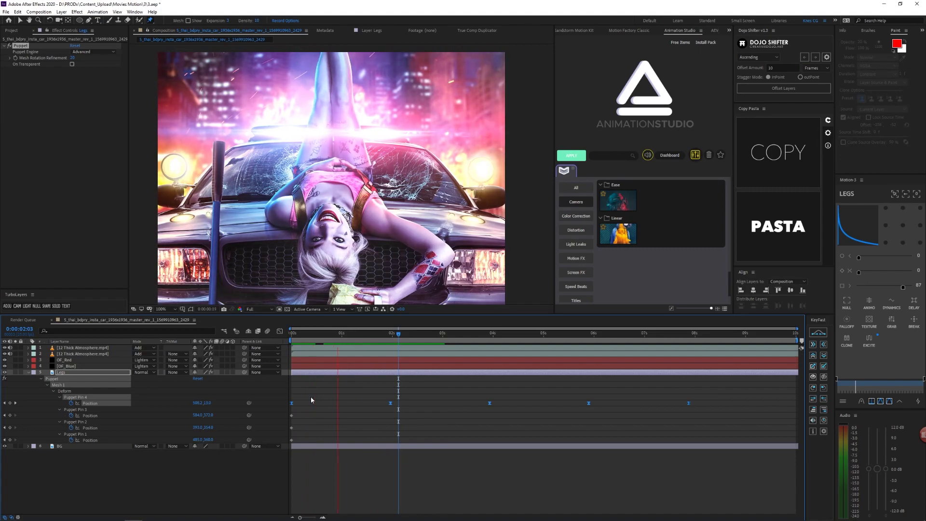
key(F9)
- Open the BG layer in its own Layer panel at the timeline start
click(767, 409)
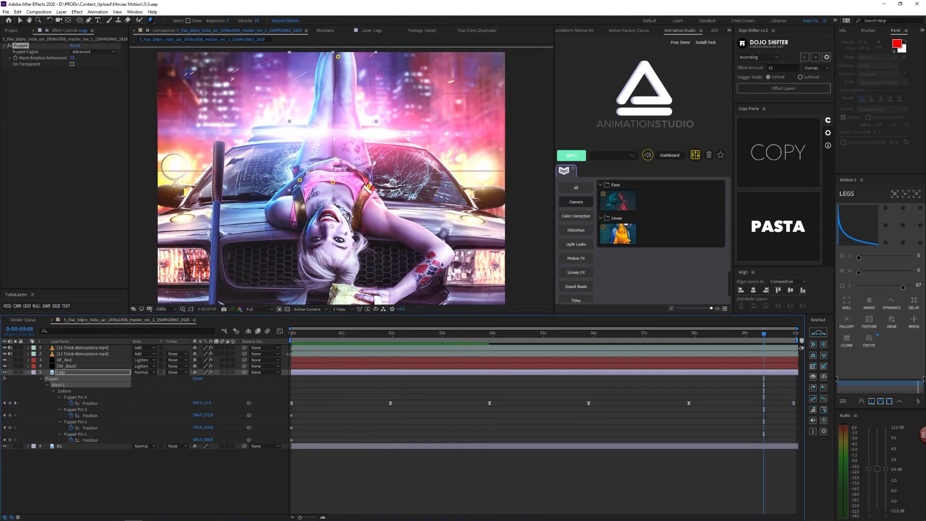
double_click(60, 445)
key(Home)
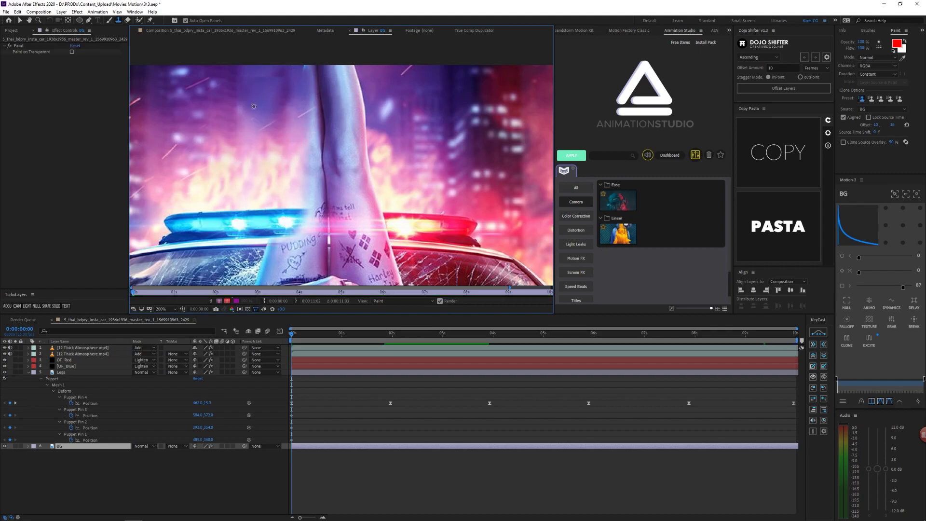
- Clone-paint strokes over the raised leg on the BG layer
drag(406, 75, 387, 85)
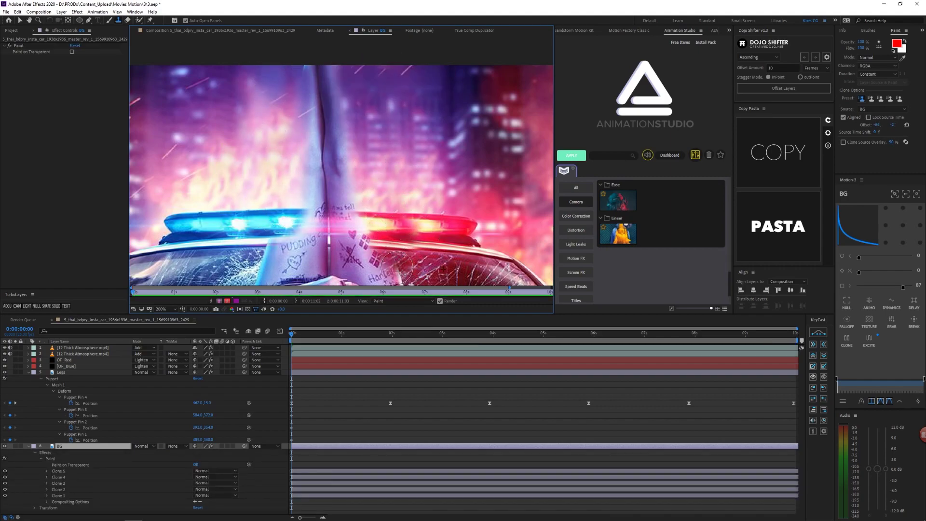
drag(396, 265, 325, 172)
click(163, 30)
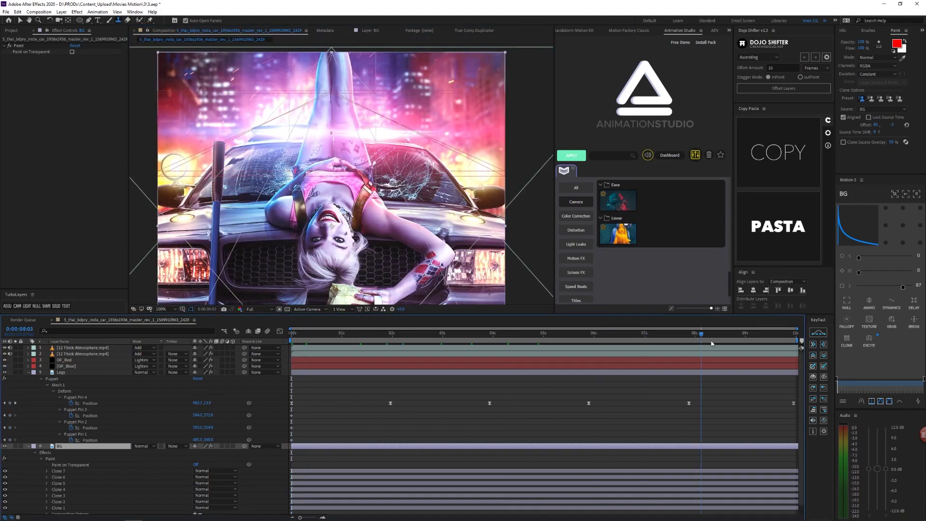
- Preview the animation at full quality, then add an adjustment layer for the vignette
key(u)
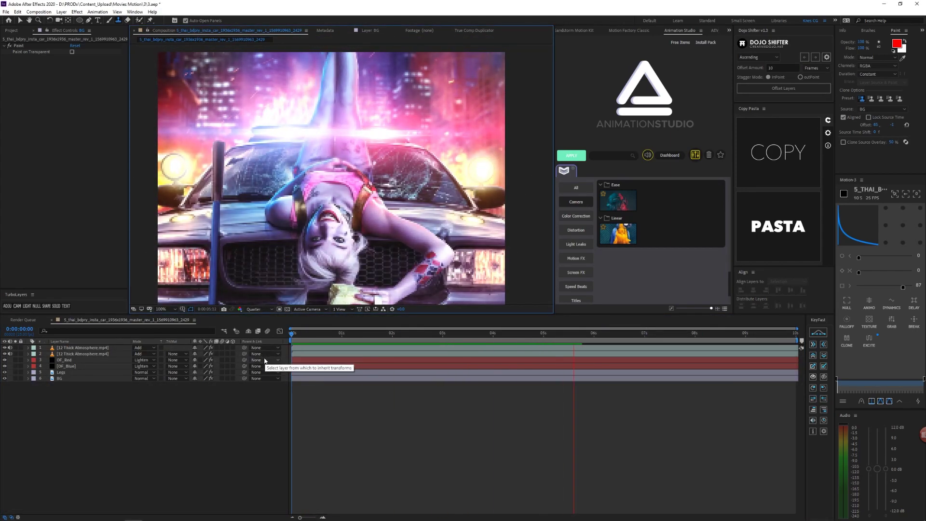
key(shift+question)
key(ctrl+j)
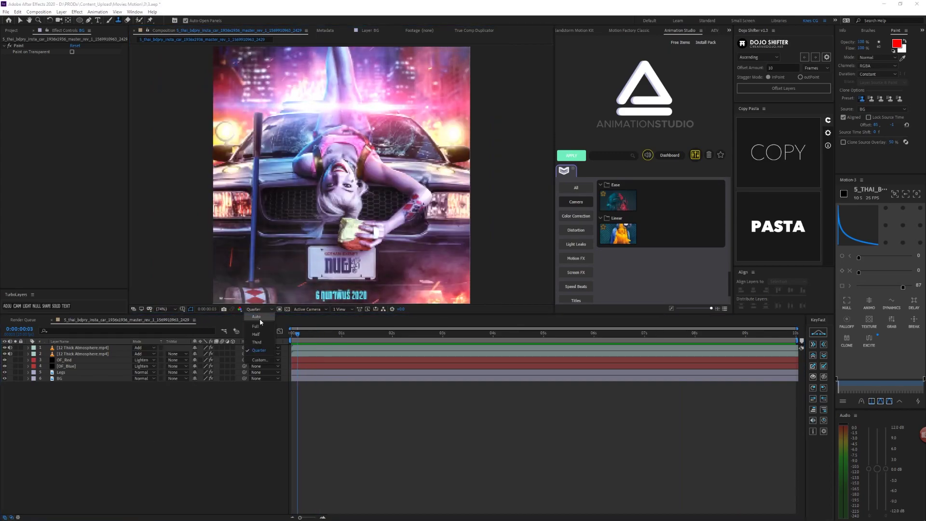
drag(292, 333, 446, 346)
key(space)
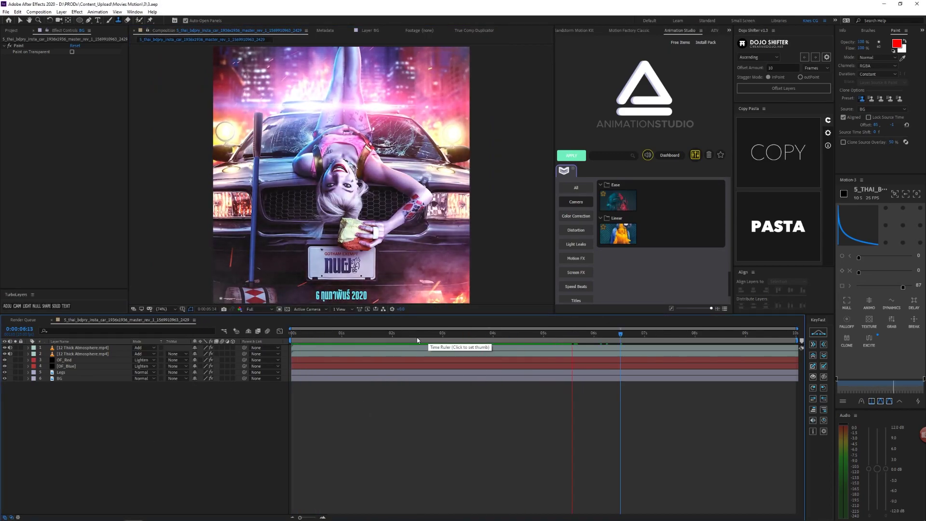
key(space)
key(ctrl+alt+y)
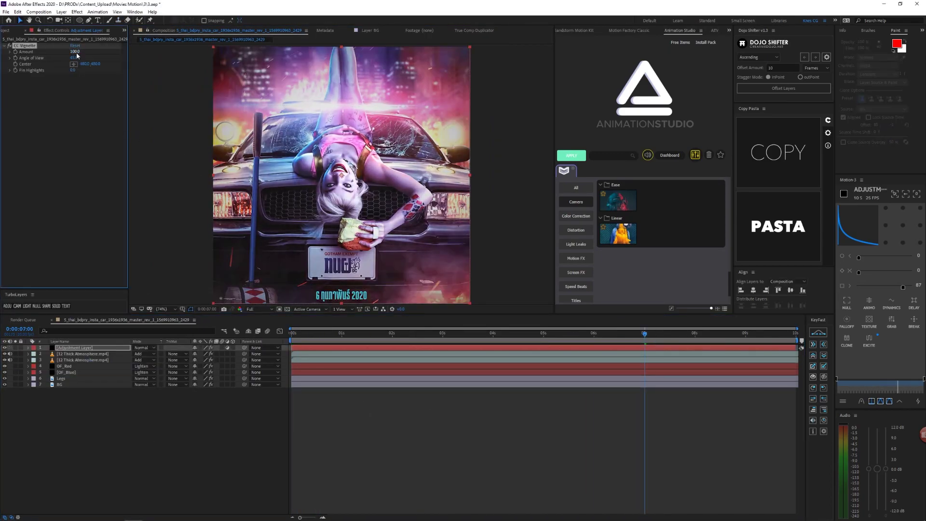
- Set CC Vignette Amount to 41 and Brightness & Contrast Contrast to 24
text(41)
key(Return)
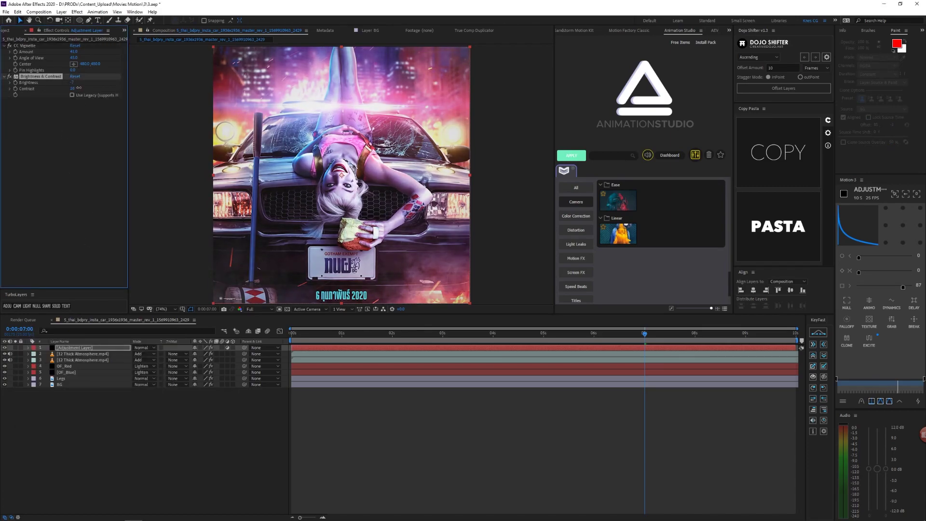
key(Home)
- Create a new solid layer named PT
key(ctrl+y)
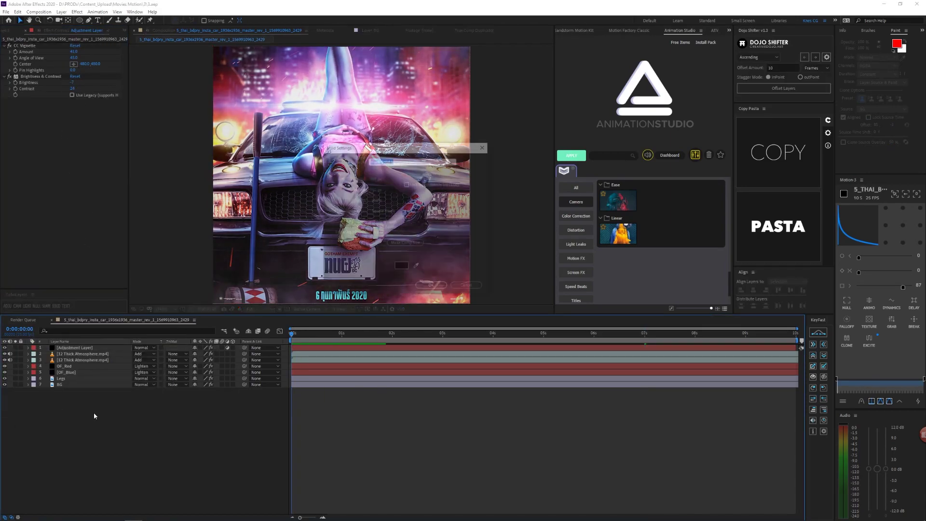
text(PT)
key(Return)
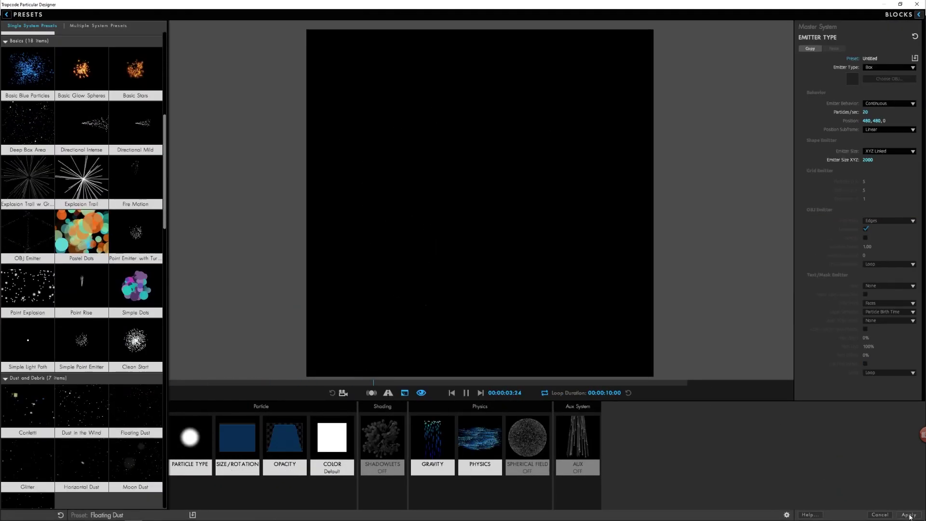
- Apply the Floating Dust particle preset to PT and preview it solo and over the poster
click(909, 515)
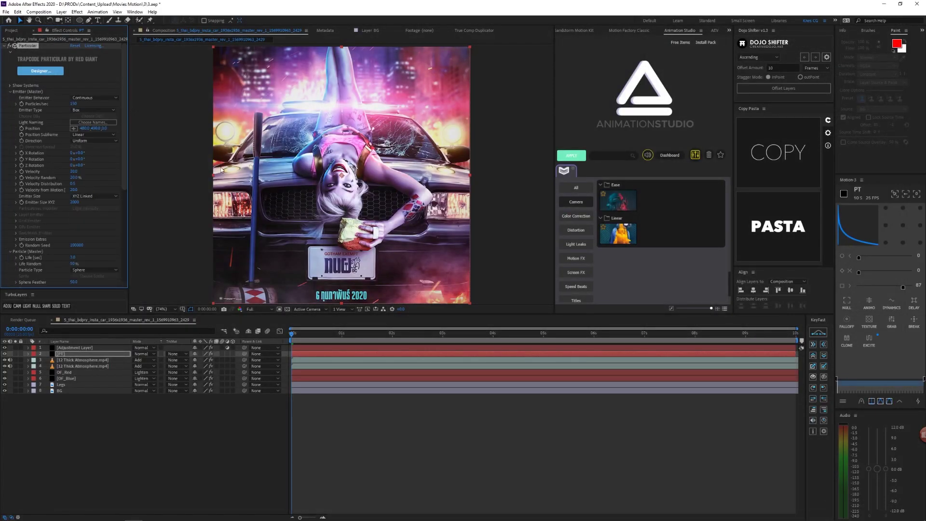
click(286, 356)
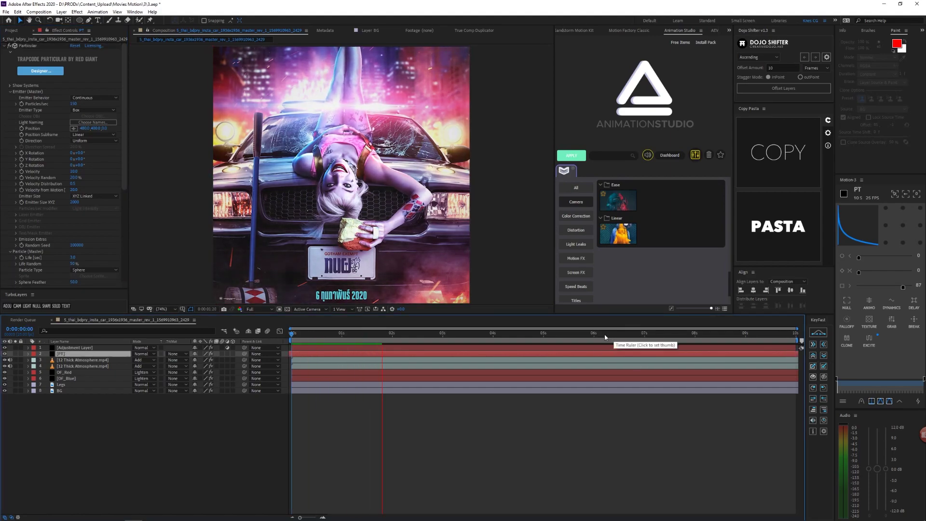
click(15, 354)
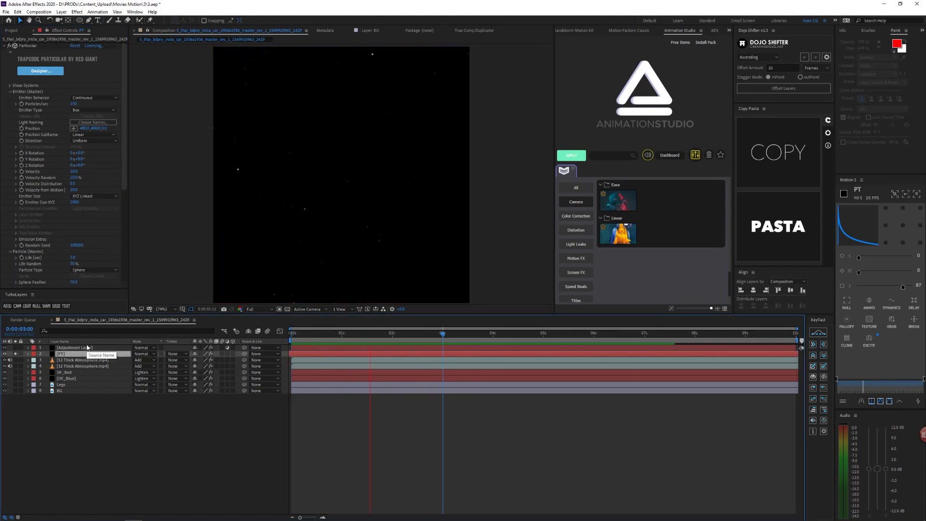
click(16, 353)
- Duplicate the PT particle layer and check both copies over the full poster
key(ctrl+d)
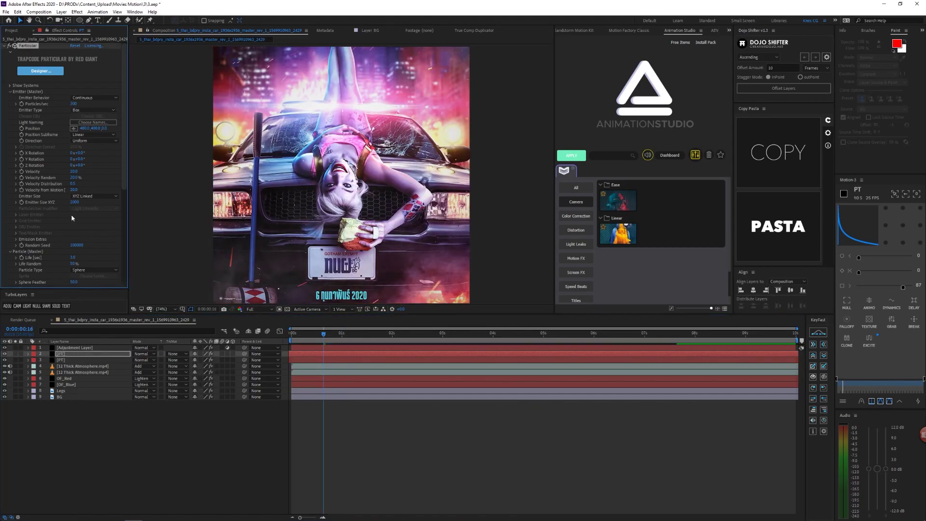
click(9, 91)
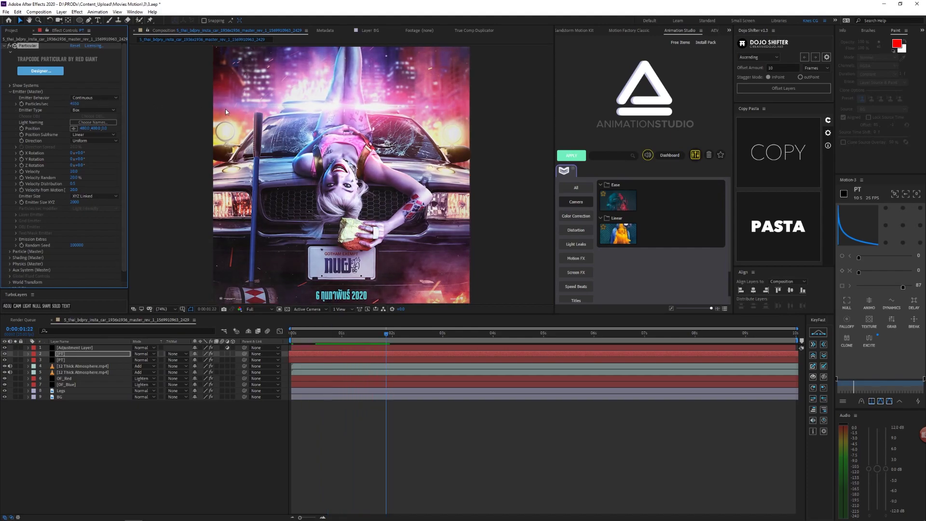
key(ctrl+Down)
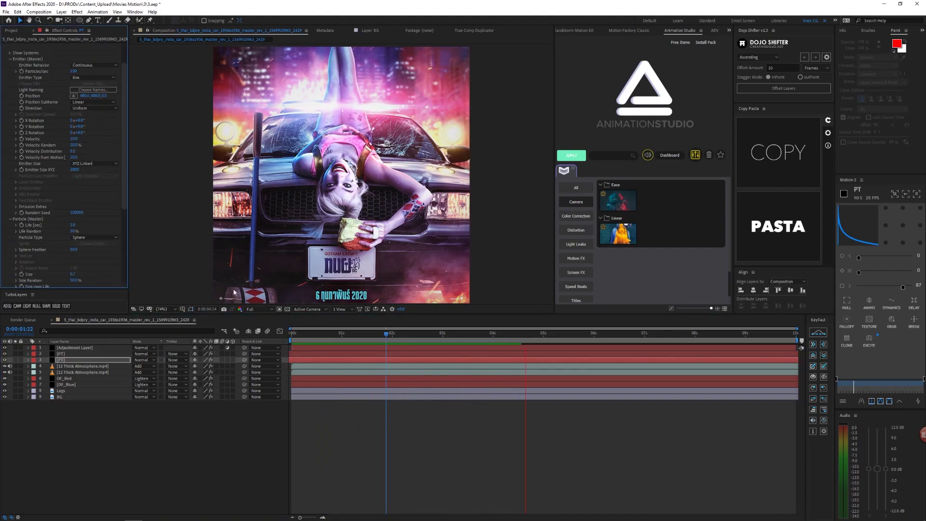
drag(15, 354, 16, 360)
key(ctrl+z)
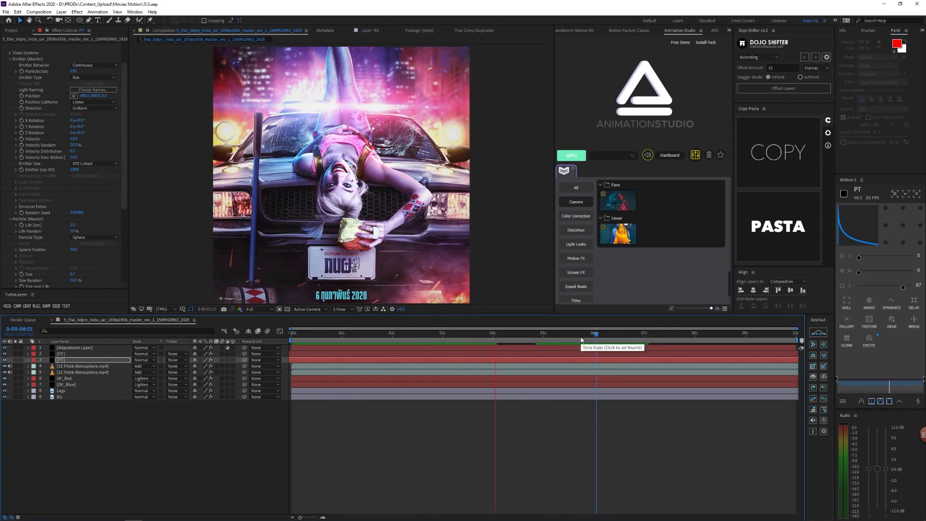
key(ctrl+i)
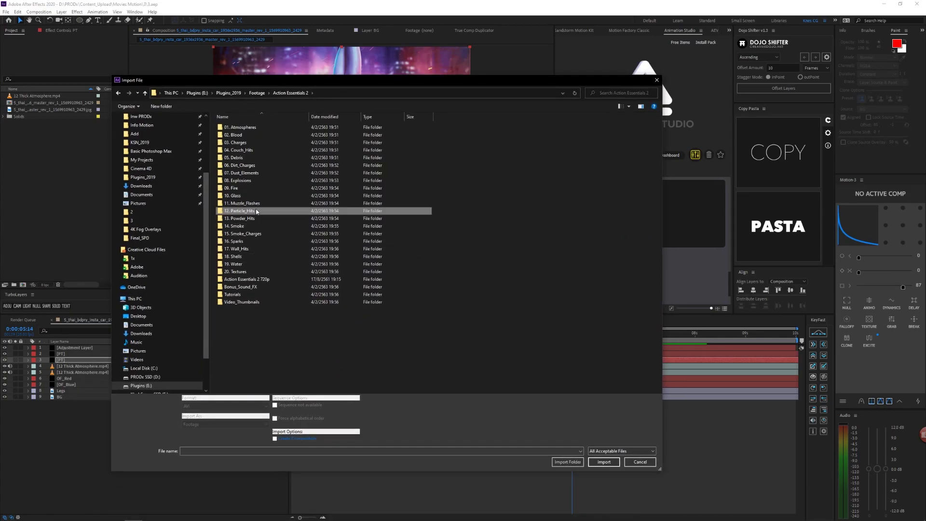
- Import Slow_Sparks_01 from the Sparks folder into the composition and preview it
double_click(248, 241)
double_click(347, 207)
key(ctrl+slash)
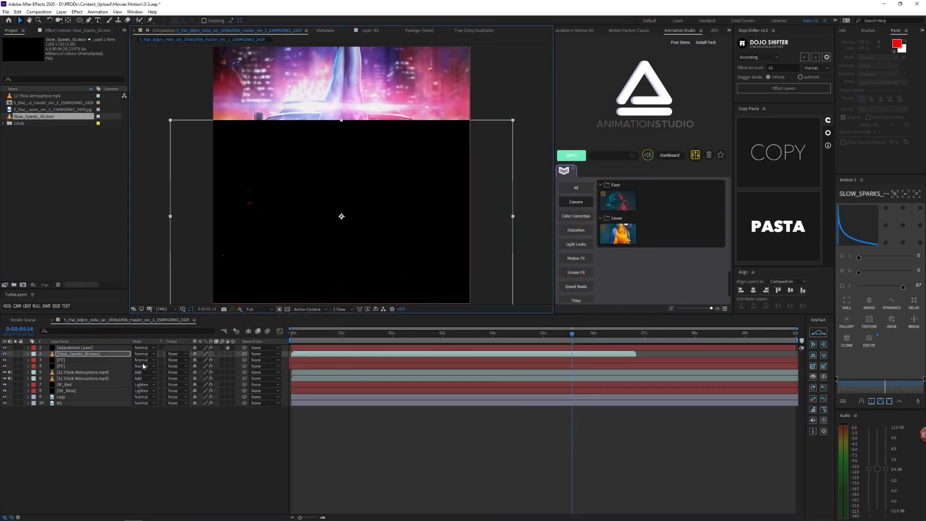
key(space)
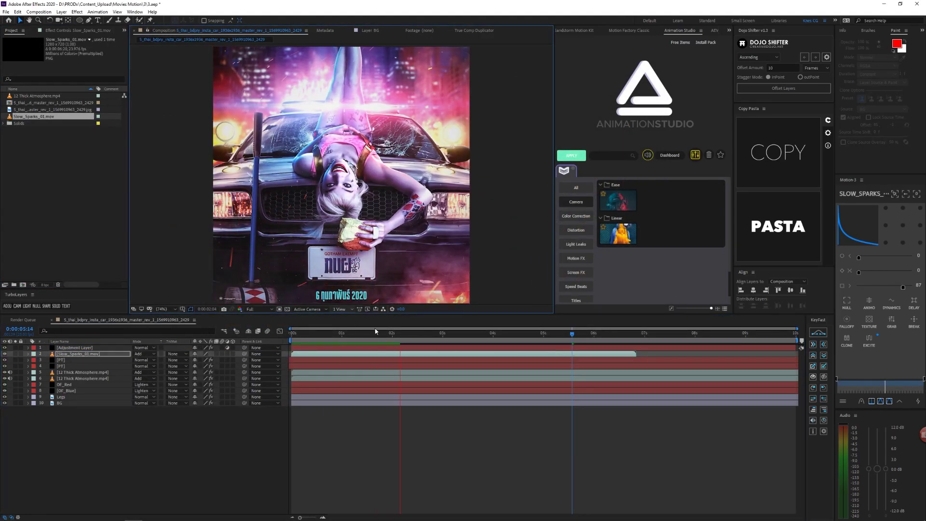
- Duplicate the Slow_Sparks_01 layer and shift the copy to start at 5 seconds
click(356, 332)
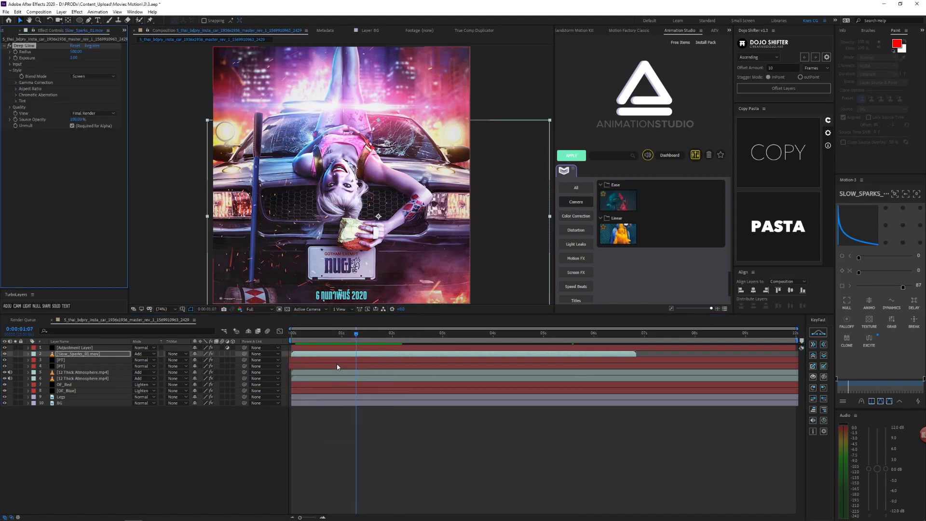
key(ctrl+d)
drag(300, 353, 551, 347)
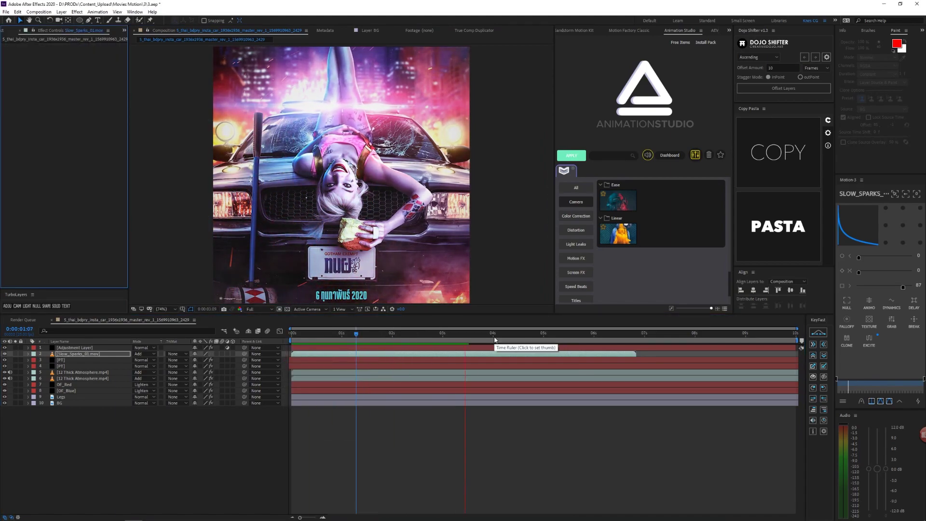
key(F2)
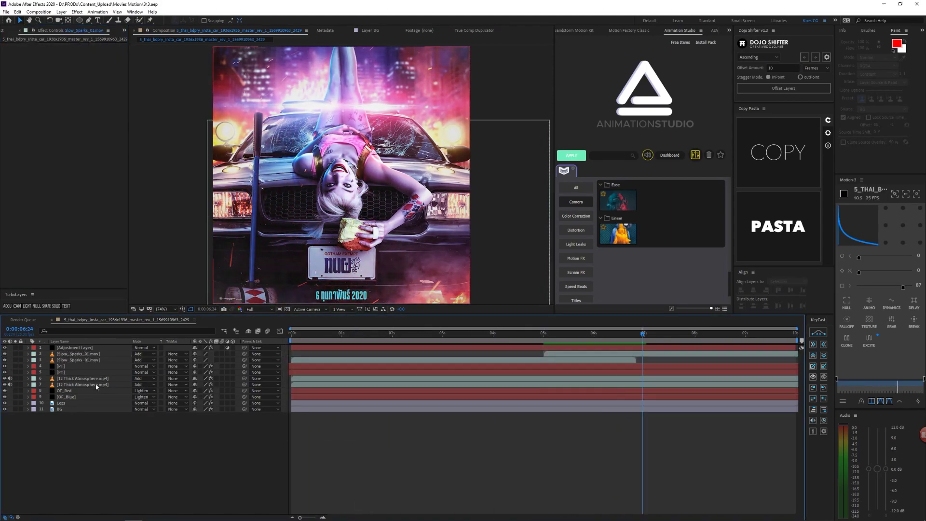
- Duplicate the BG layer and rename the copy Car_Right_Matte
click(7, 31)
key(ctrl+i)
key(Escape)
click(70, 409)
text(RightCar)
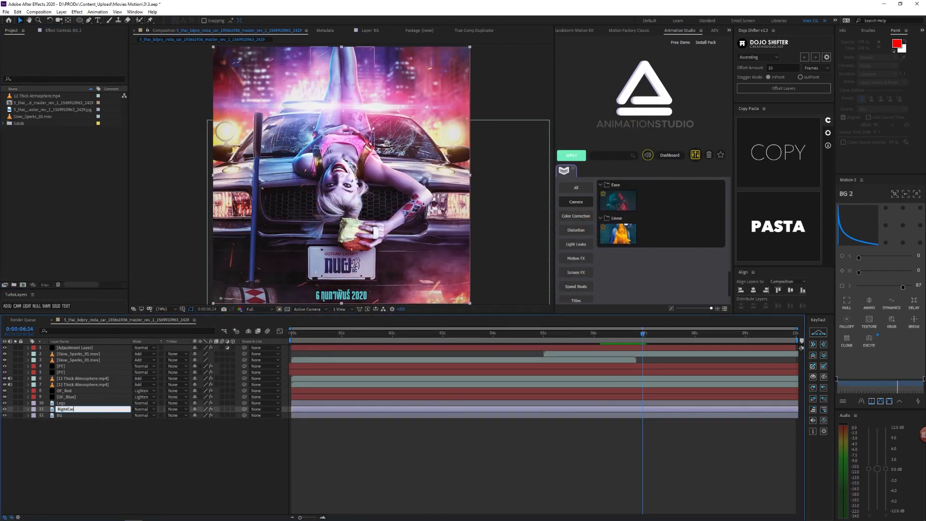
key(Return)
- Draw a Pen mask around the car's right mirror and headlight
key(g)
scroll(260, 151, up, 4)
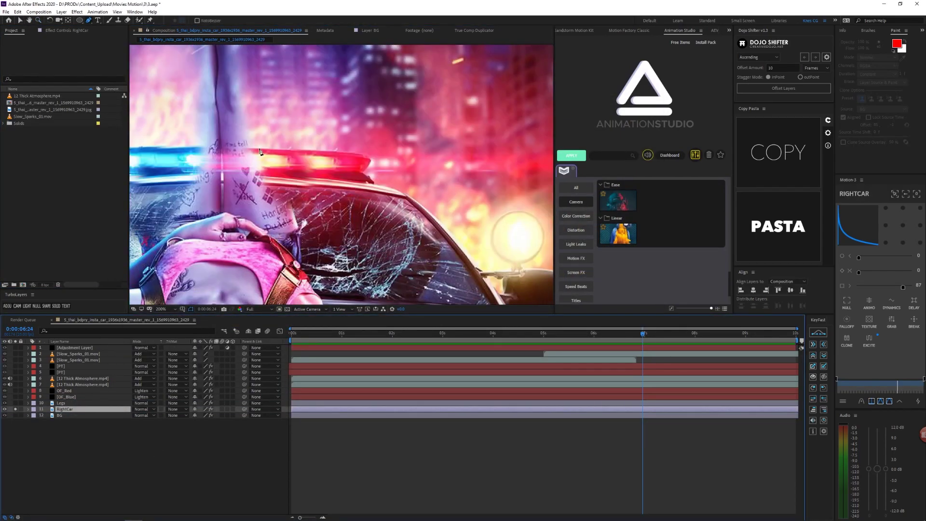
scroll(368, 174, up, 2)
scroll(356, 188, down, 3)
scroll(358, 195, right, 5)
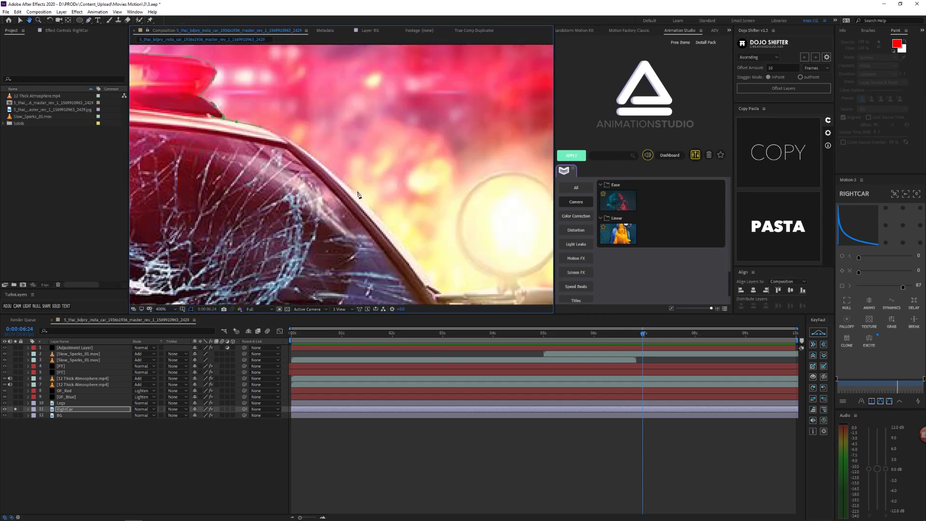
click(459, 294)
scroll(434, 221, down, 3)
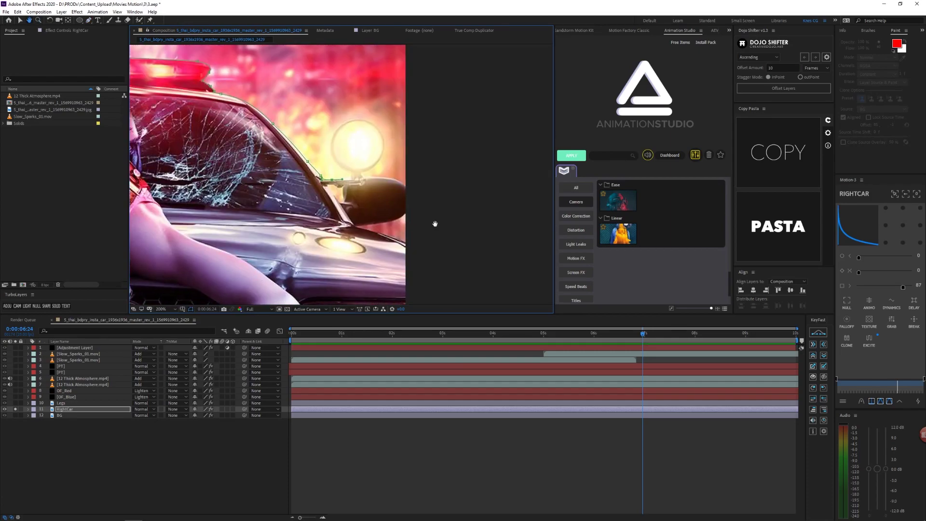
scroll(354, 194, up, 3)
click(353, 193)
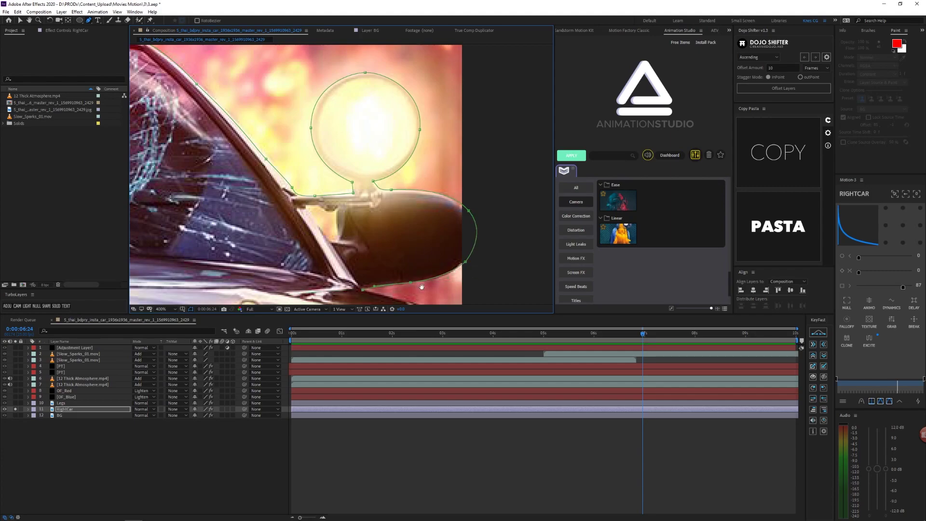
scroll(421, 287, down, 5)
scroll(418, 230, down, 4)
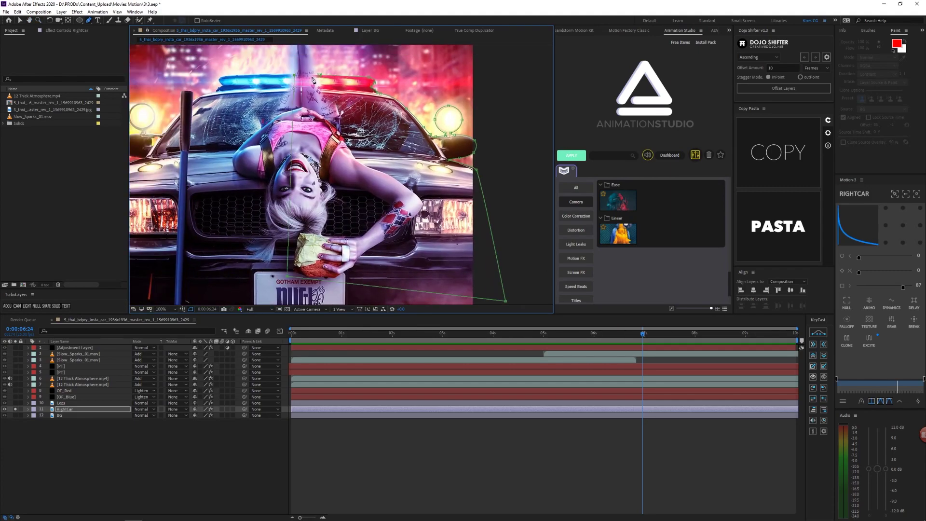
- Fit the poster in the viewer and browse the Import File dialog to Footage
click(160, 309)
click(169, 419)
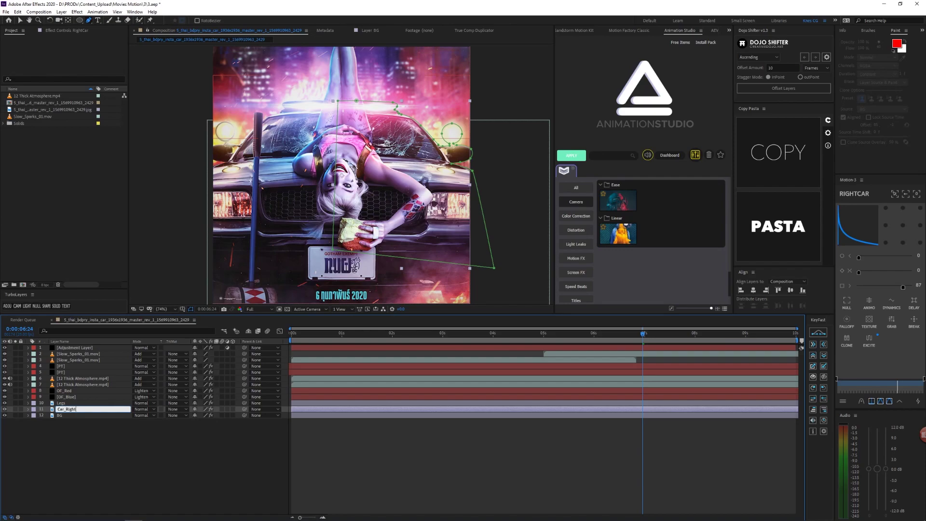
click(176, 431)
key(ctrl+i)
click(257, 92)
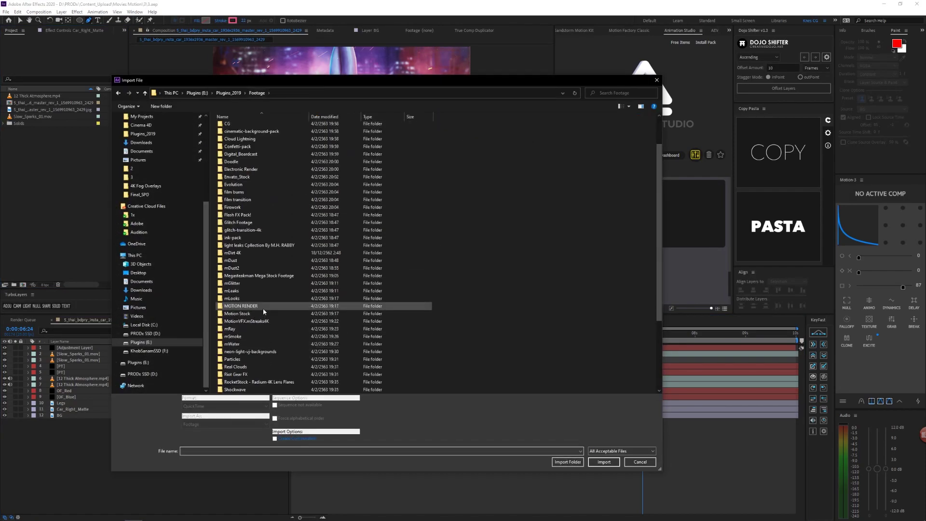
- Go into the mSmoke folder, then into its mSmokes h264 subfolder
double_click(236, 268)
double_click(253, 130)
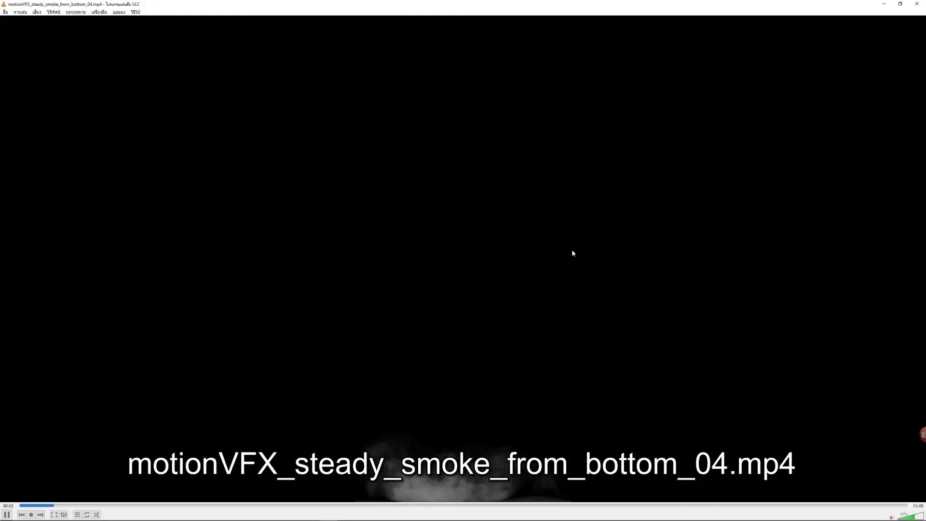
- Preview several smoke clips in VLC, ending on motionVFX_steam_blow_from_up_04.mp4
scroll(618, 158, up, 3)
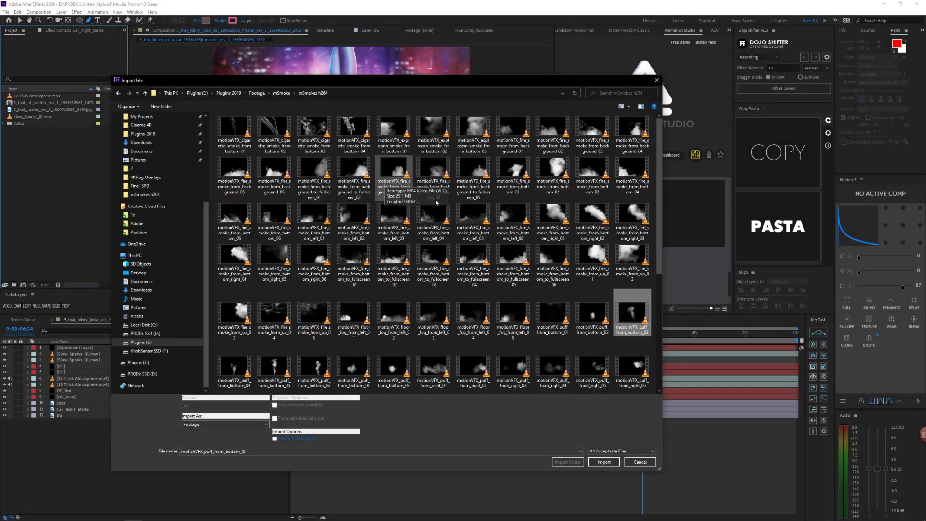
click(517, 232)
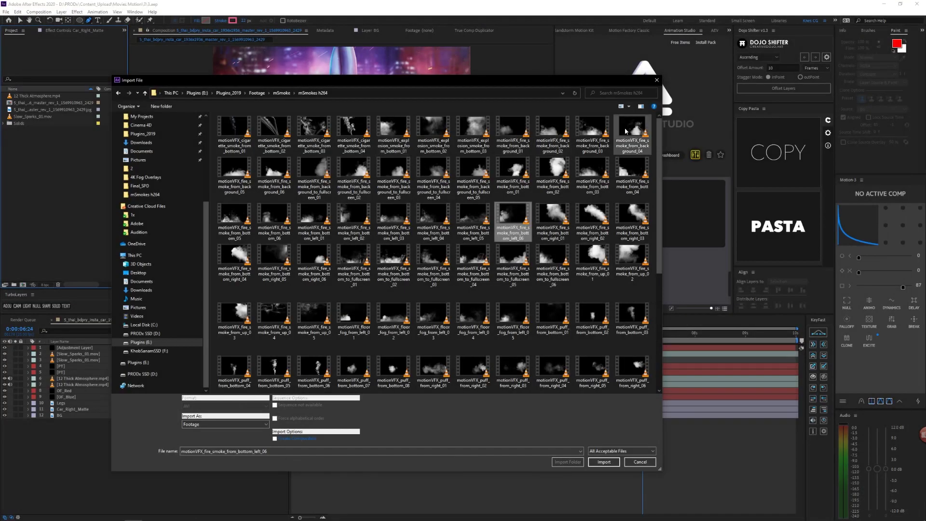
click(626, 131)
scroll(472, 343, down, 3)
click(450, 338)
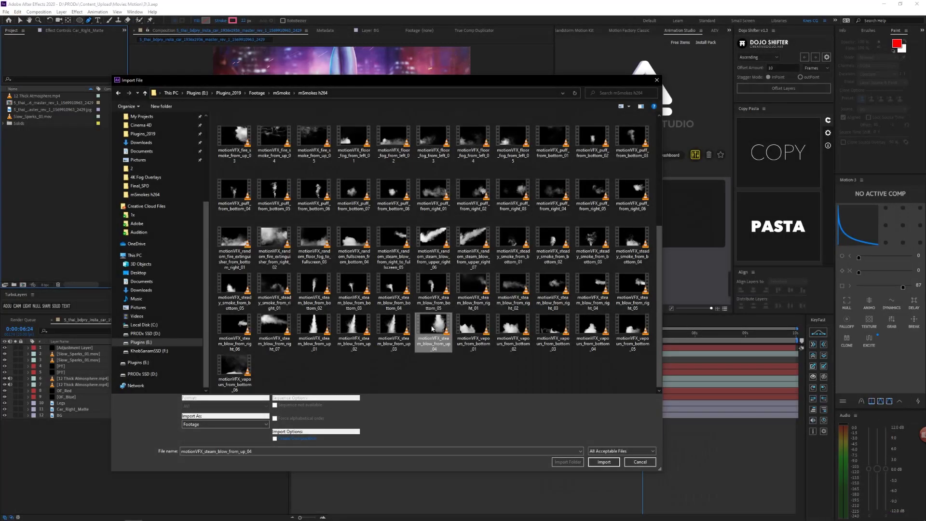
- Import steam_blow_from_up_04, add it to the comp fitted to width, and flip it
key(Return)
drag(87, 405, 87, 405)
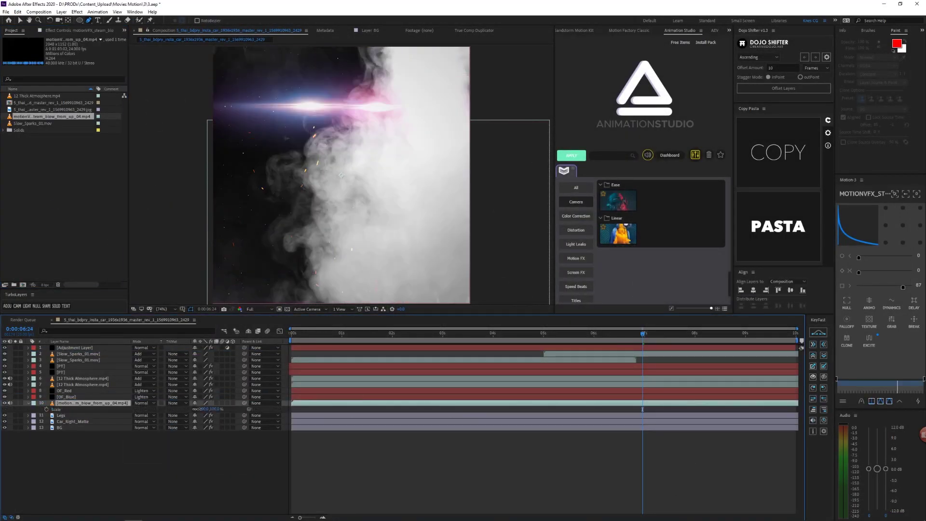
key(ctrl+alt+shift+h)
key(ctrl+space)
text(fl)
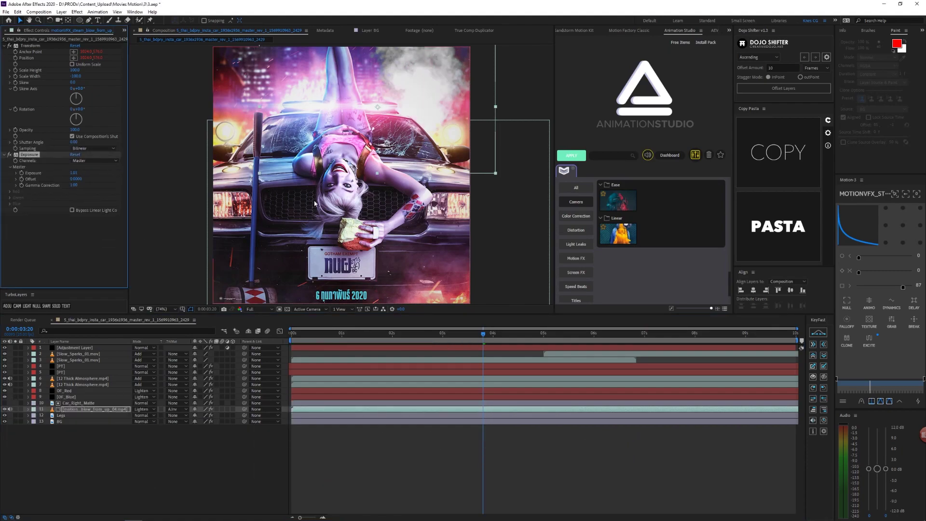
- Set the steam smoke layer's blending mode to Add and preview the result
click(495, 459)
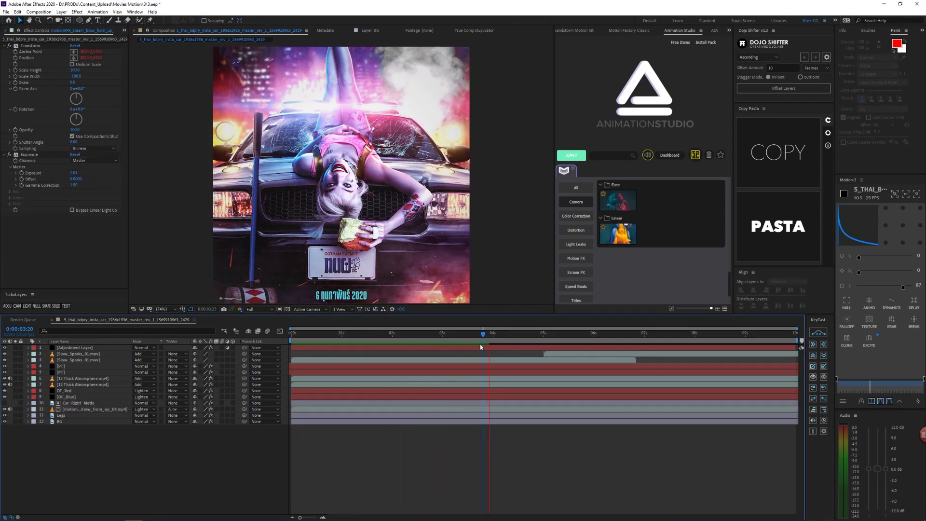
click(92, 409)
right_click(124, 86)
click(13, 156)
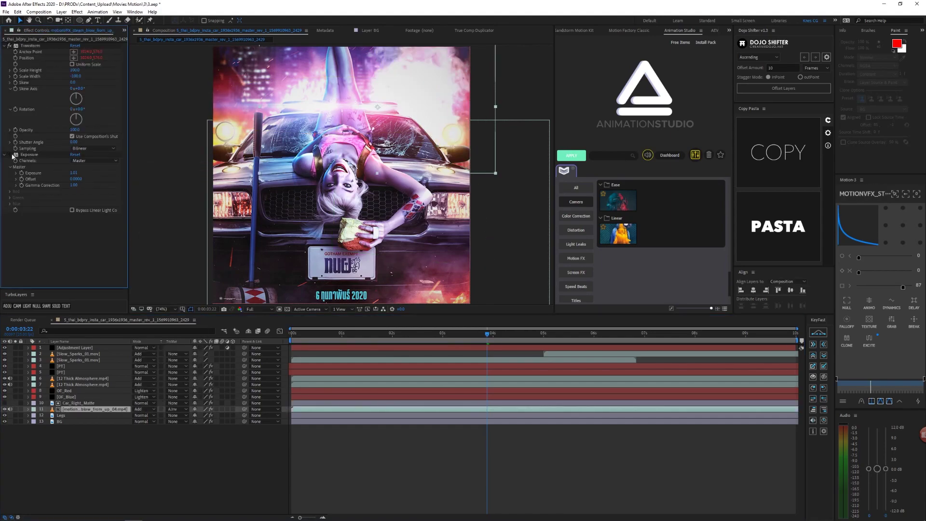
key(space)
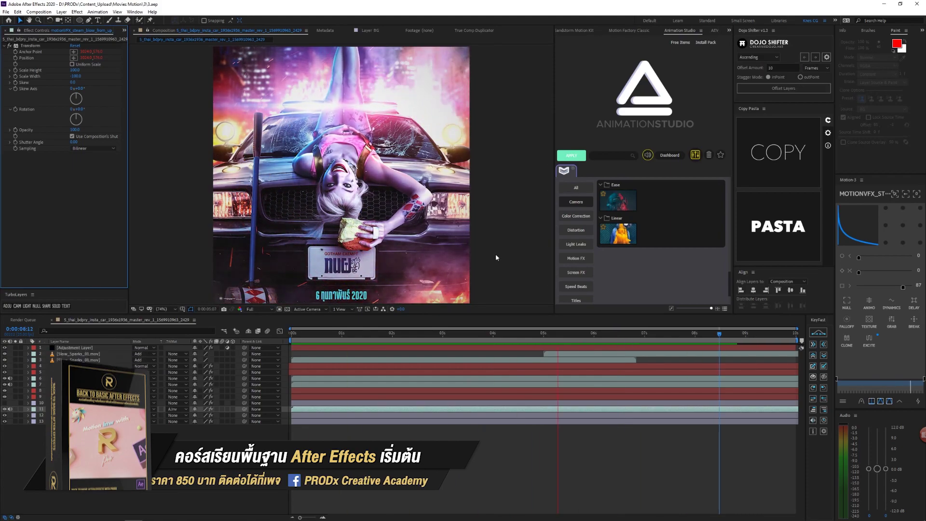
- Duplicate Slow_Sparks_01 and move the new copy to start at 0 seconds
click(77, 353)
key(ctrl+d)
key(r)
click(203, 359)
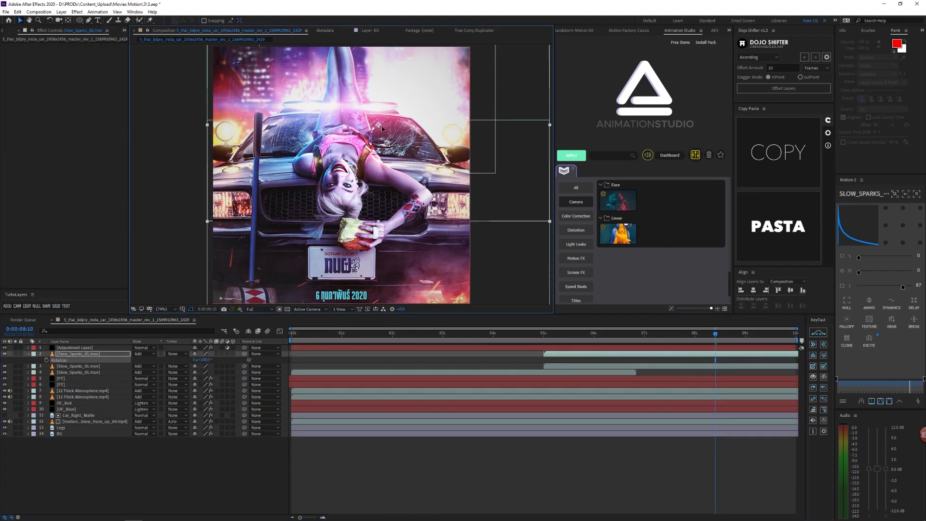
key(Home)
key(bracketleft)
- Preview the animation, zoom the viewer out, and jump to 3 seconds 14 frames
key(space)
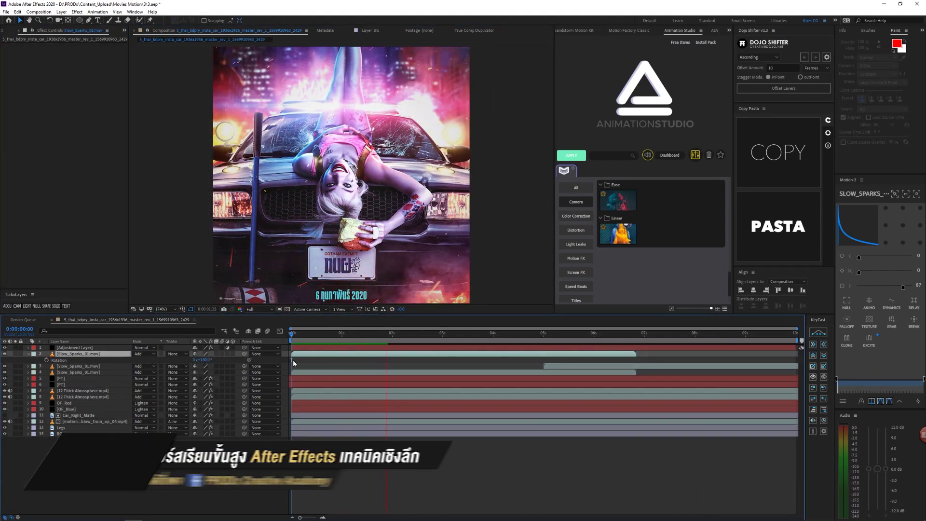
key(space)
key(comma)
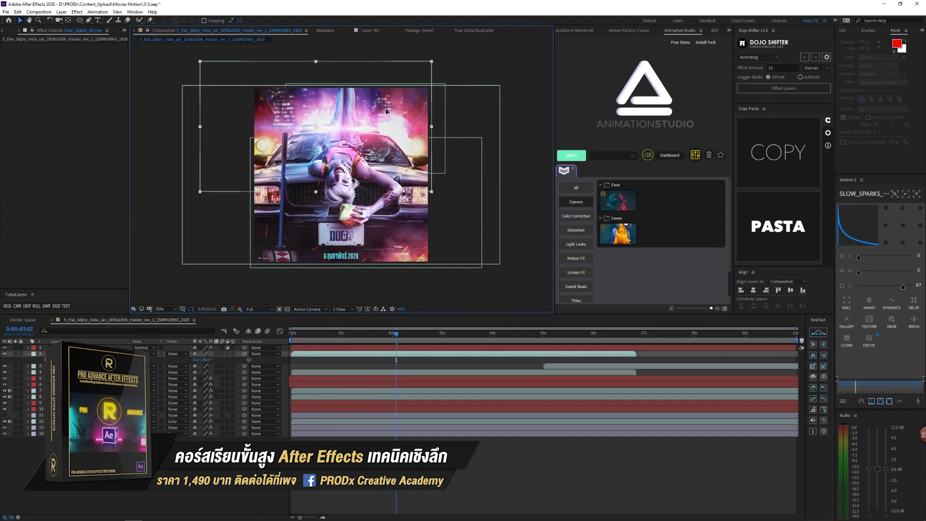
click(471, 333)
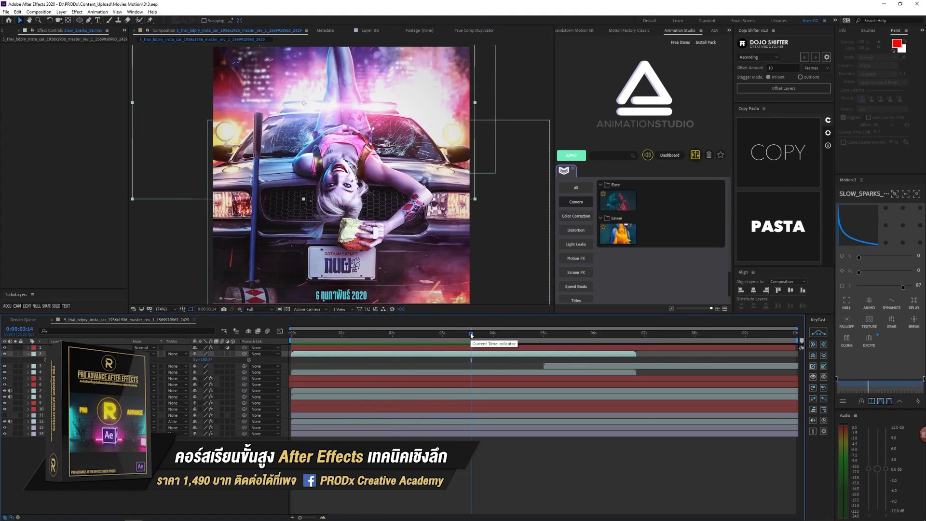